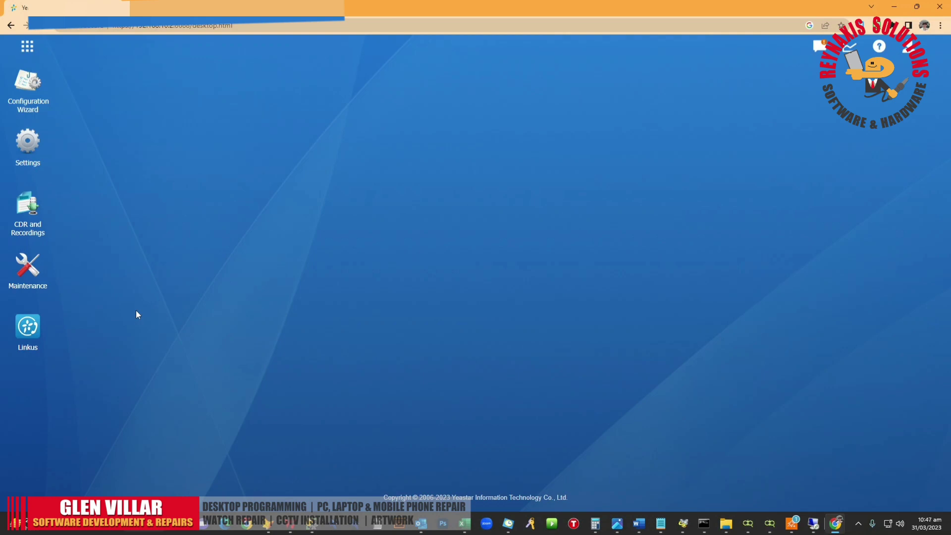
Step: Open the Extensions list and page forward to the page listing extension 555
{"action": "left_click", "coordinate": [27, 143]}
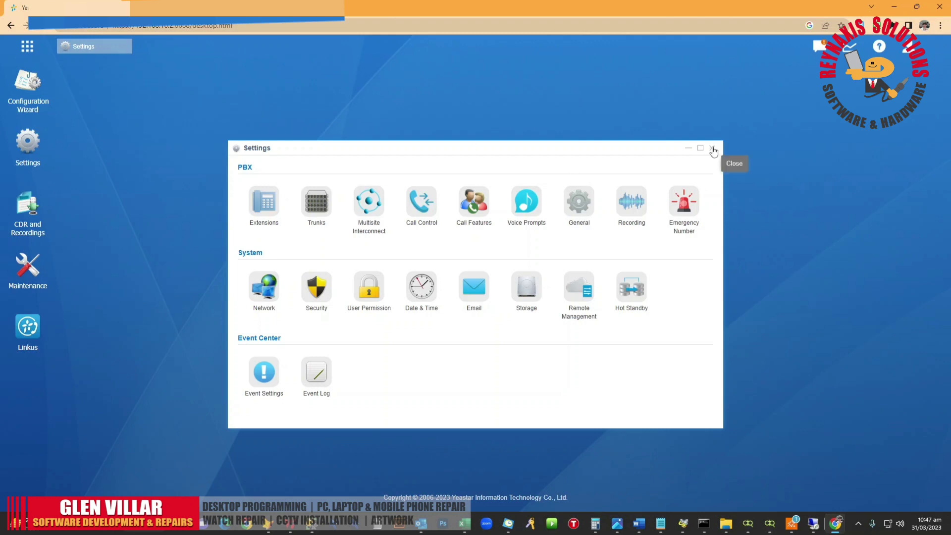
{"action": "left_click", "coordinate": [267, 203]}
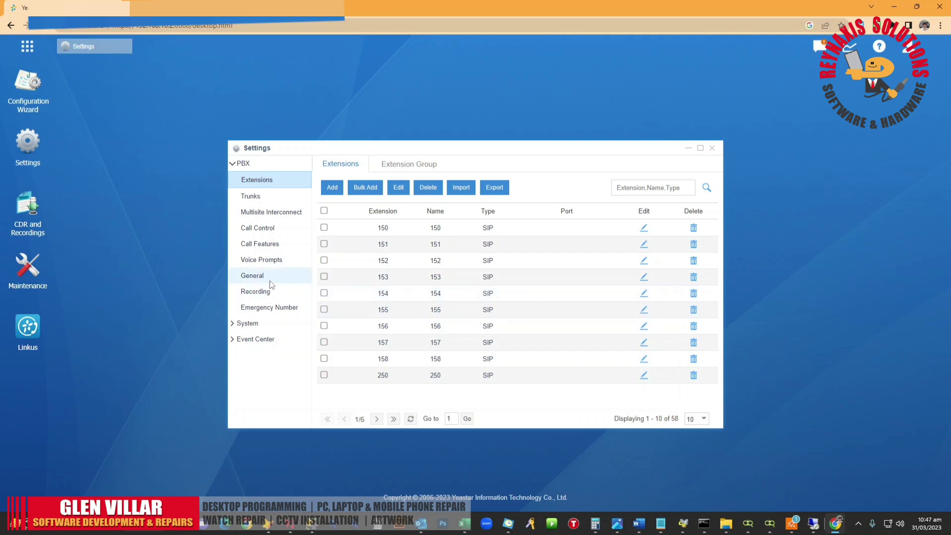
{"action": "left_click", "coordinate": [377, 420]}
{"action": "left_click", "coordinate": [377, 419]}
{"action": "left_click", "coordinate": [377, 420]}
{"action": "left_click", "coordinate": [377, 419]}
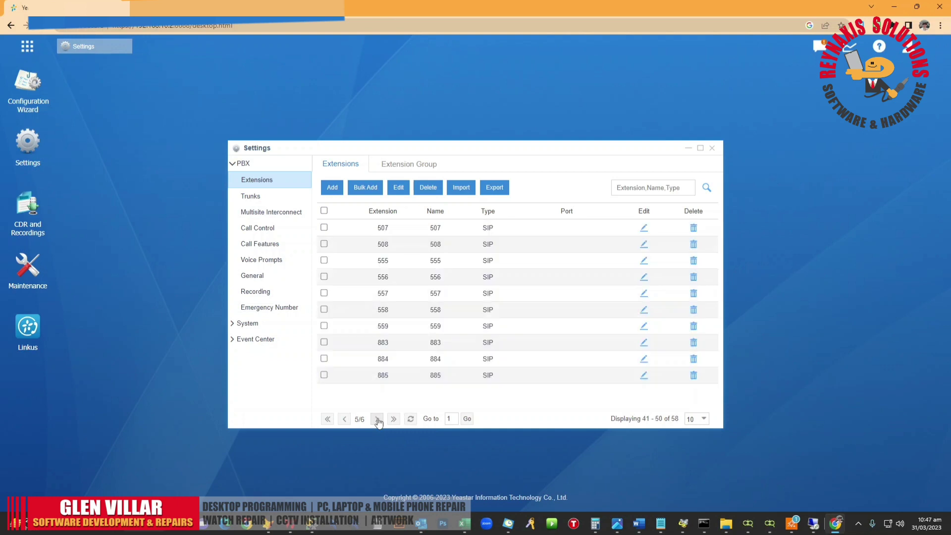
Step: Edit extension 555, select its email address, and bring up the Windows Start menu
{"action": "left_click", "coordinate": [643, 263]}
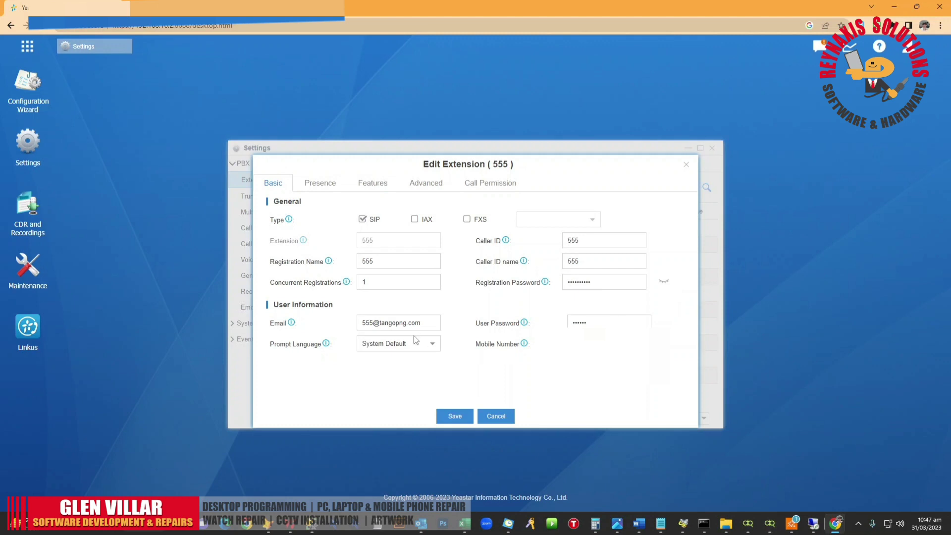
{"action": "triple_click", "coordinate": [421, 322]}
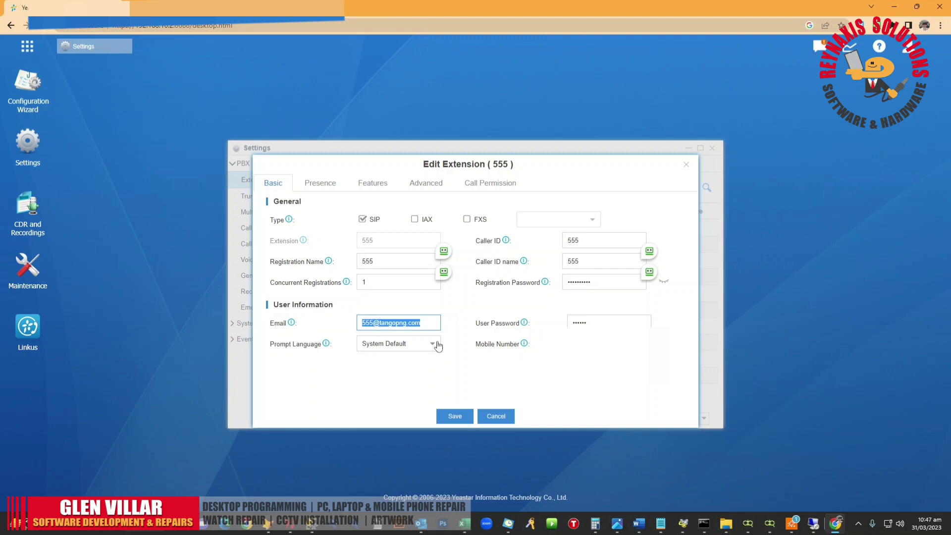
{"action": "key", "text": "super"}
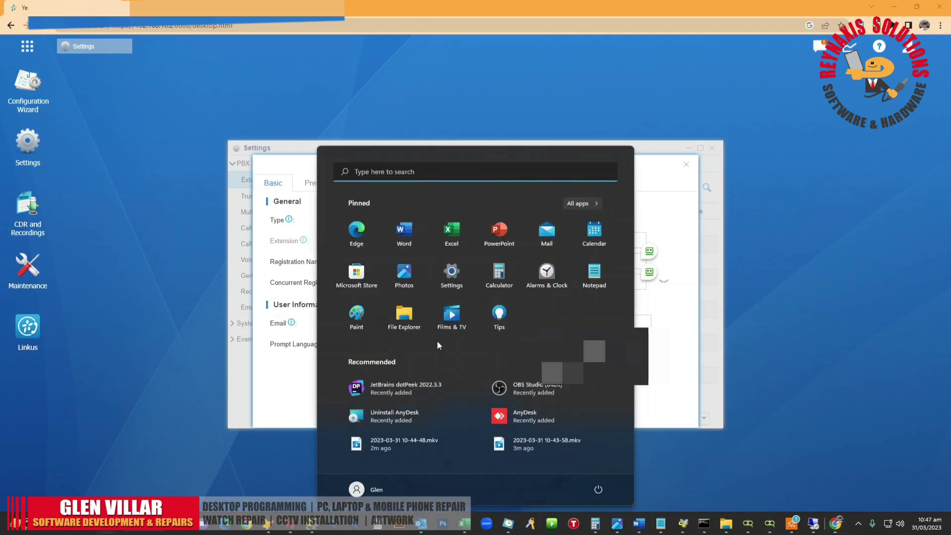
Step: Launch Remote Desktop Connection and connect to the server at 192.168.10.11
{"action": "type", "text": "remote"}
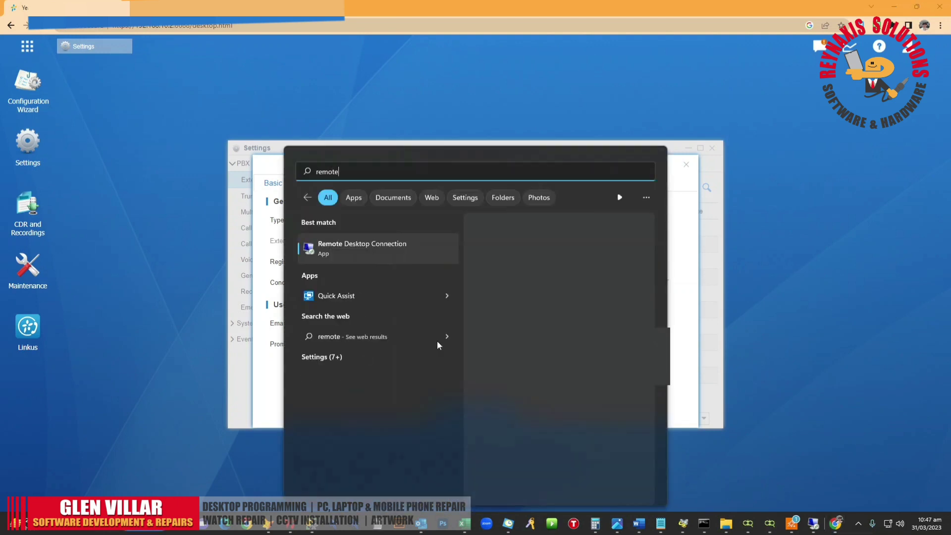
{"action": "key", "text": "Escape"}
{"action": "type", "text": "192.168.0.1"}
{"action": "key", "text": "BackSpace"}
{"action": "key", "text": "BackSpace"}
{"action": "key", "text": "BackSpace"}
{"action": "type", "text": "10.11"}
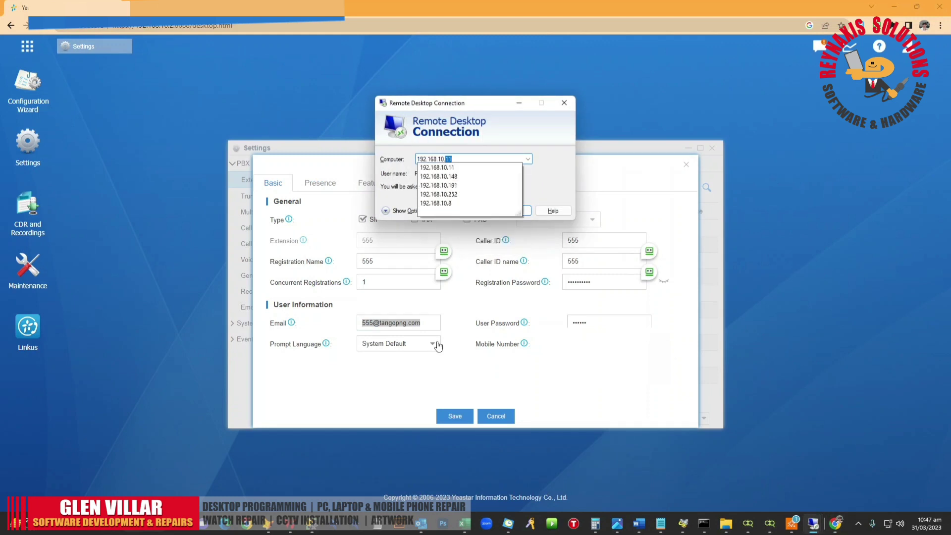
{"action": "key", "text": "Return"}
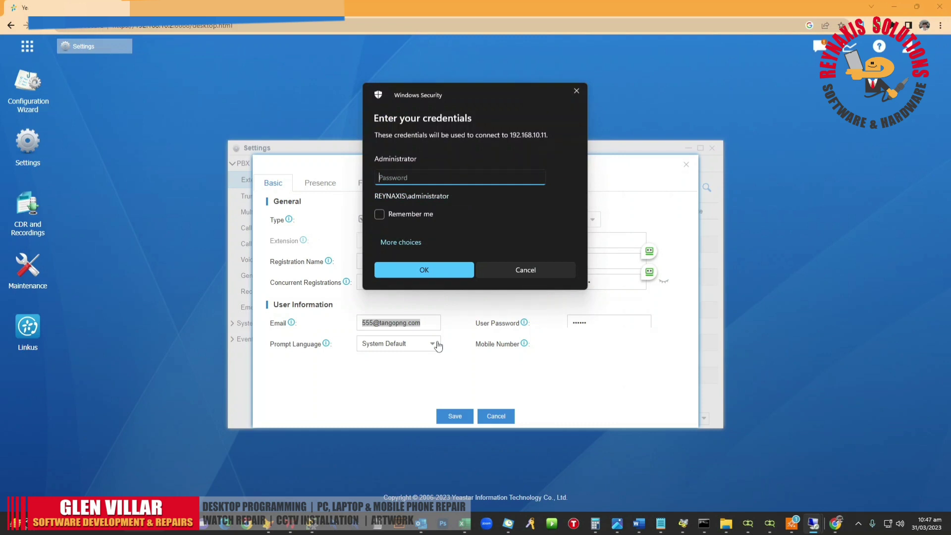
Step: Sign in with the administrator password and accept the certificate warning
{"action": "type", "text": "***********"}
{"action": "key", "text": "Return"}
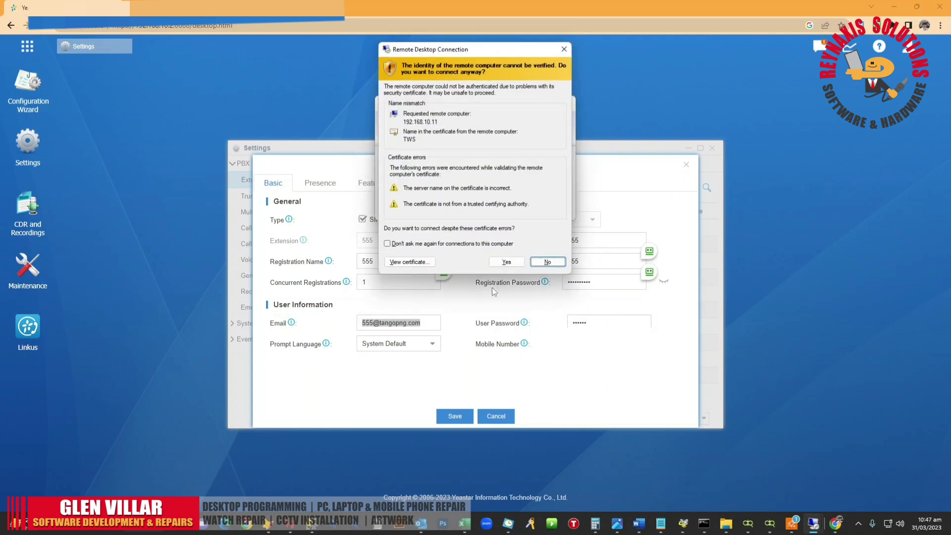
{"action": "left_click", "coordinate": [502, 259]}
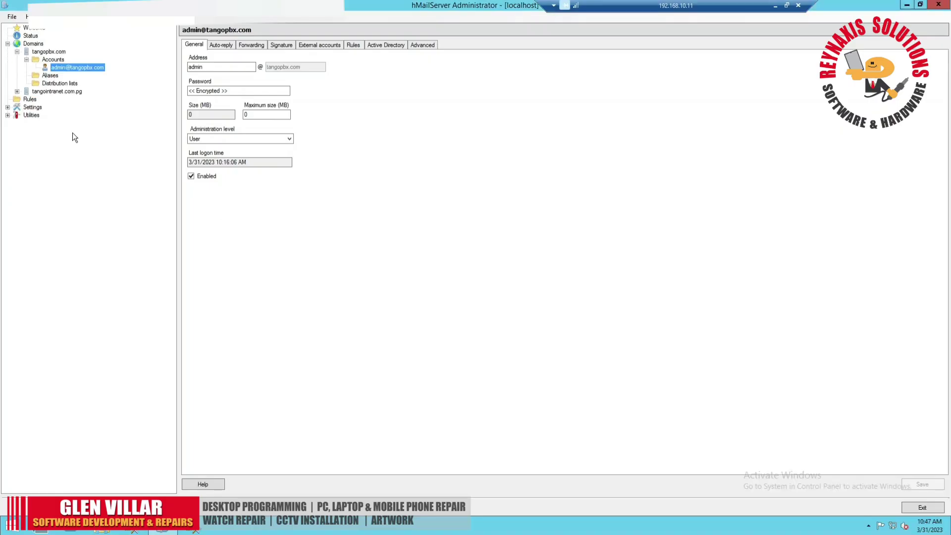
Step: Review the tangopbx.com domain and its admin account in hMailServer Administrator
{"action": "left_click", "coordinate": [48, 52]}
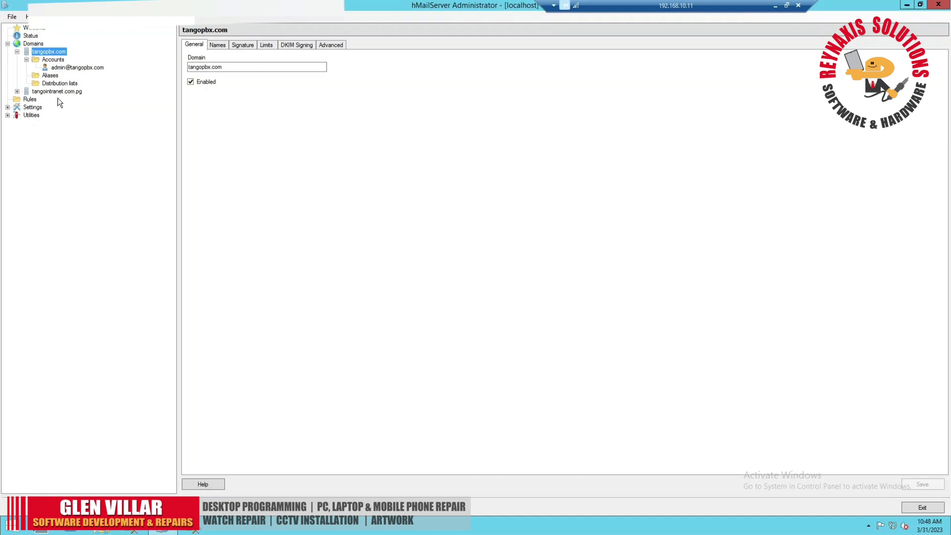
{"action": "left_click", "coordinate": [74, 69]}
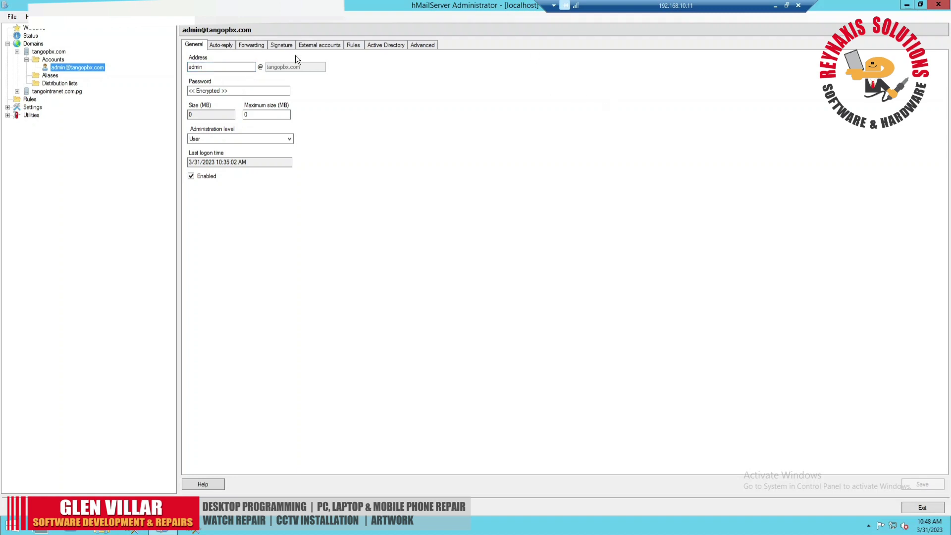
{"action": "left_click", "coordinate": [229, 68]}
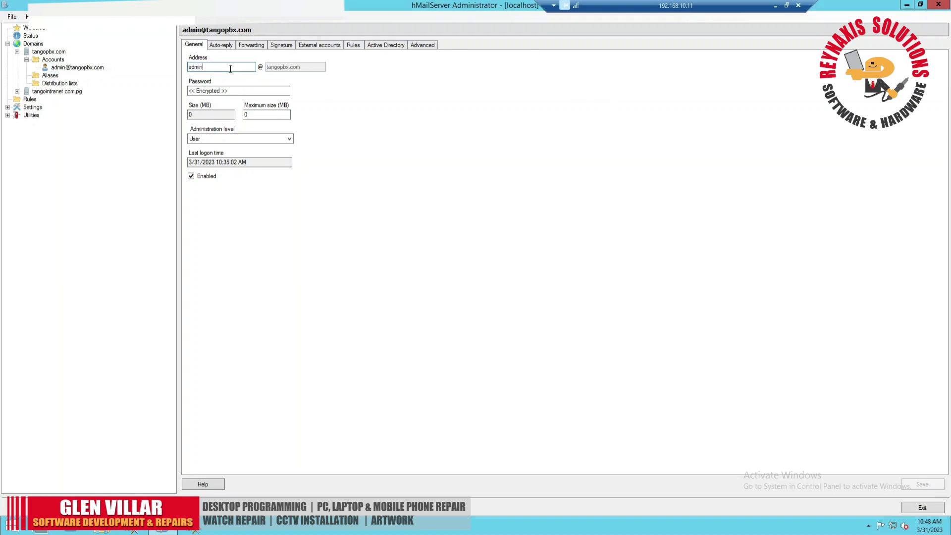
Step: Browse the tangointranet.com.pg accounts, checking the user's mailbox and the tangopbx.com admin account
{"action": "left_click", "coordinate": [17, 92]}
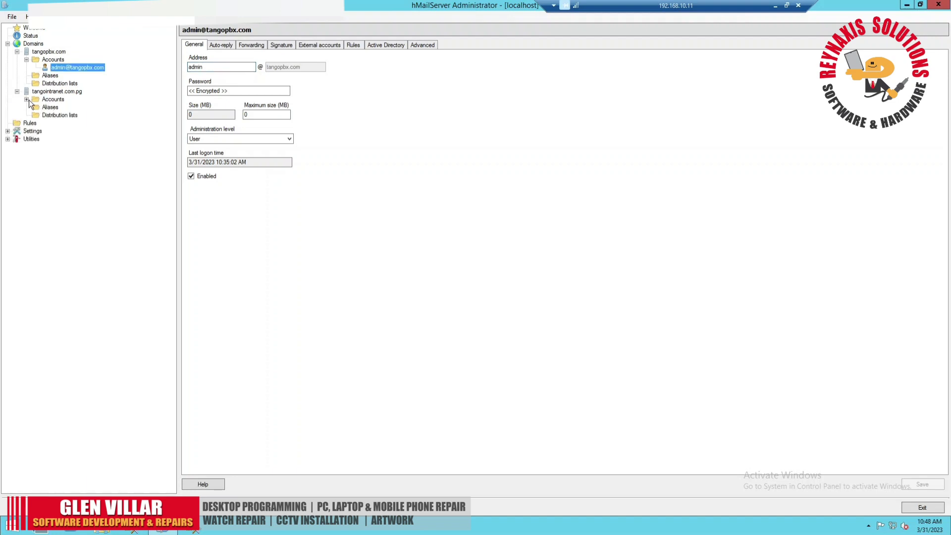
{"action": "left_click", "coordinate": [27, 99]}
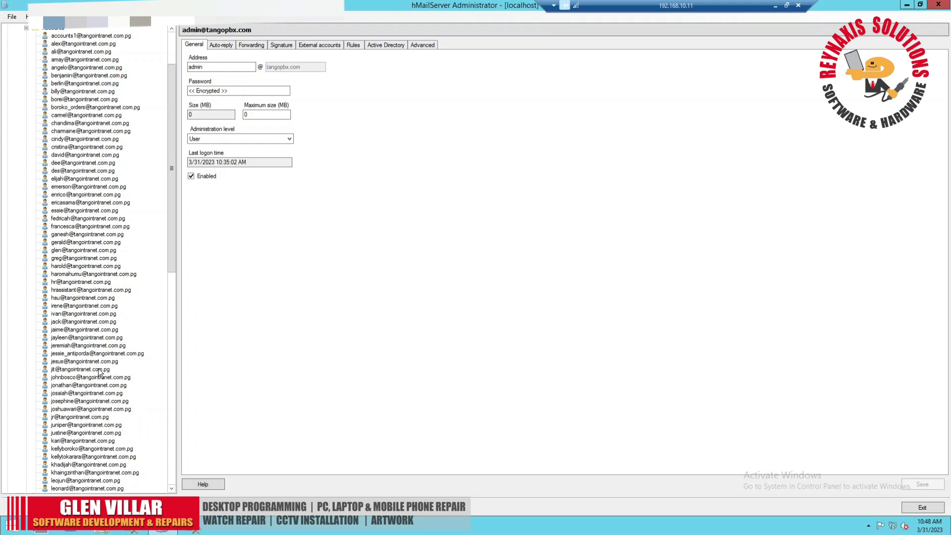
{"action": "left_click", "coordinate": [74, 258]}
{"action": "left_click", "coordinate": [83, 250]}
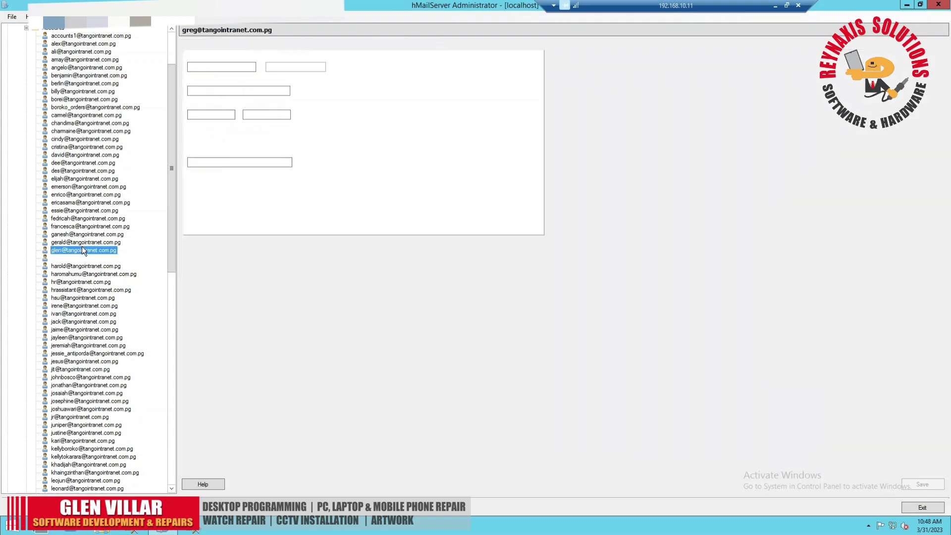
{"action": "scroll", "coordinate": [132, 152], "scroll_direction": "up", "scroll_amount": 3}
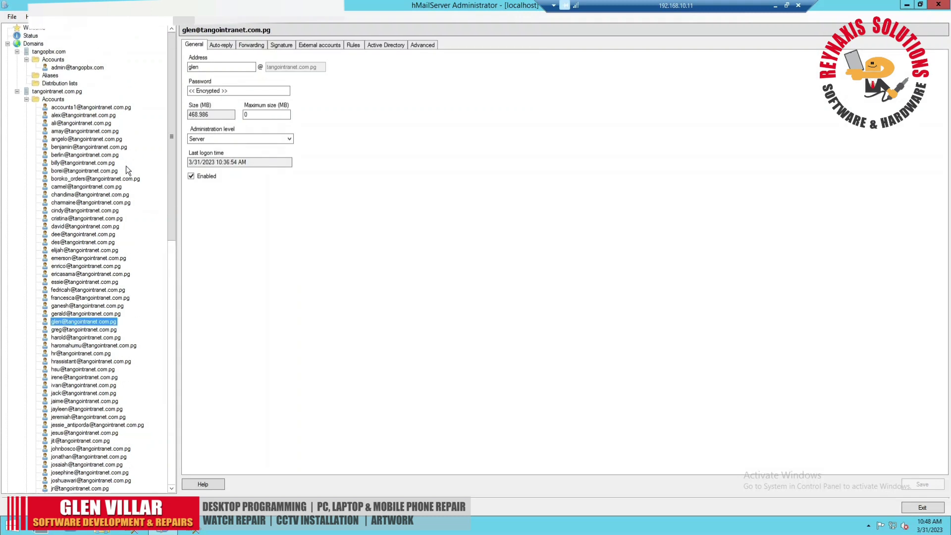
{"action": "left_click", "coordinate": [69, 68]}
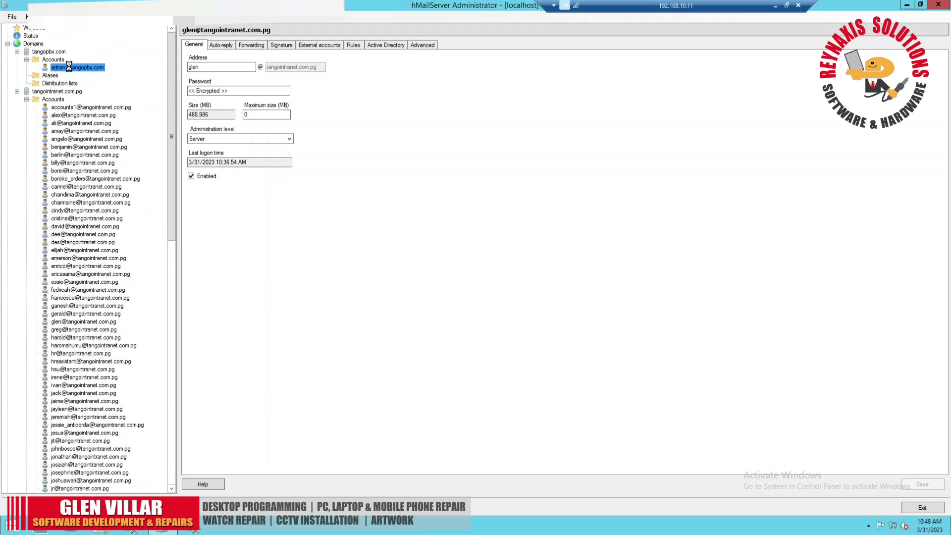
{"action": "left_click", "coordinate": [72, 323]}
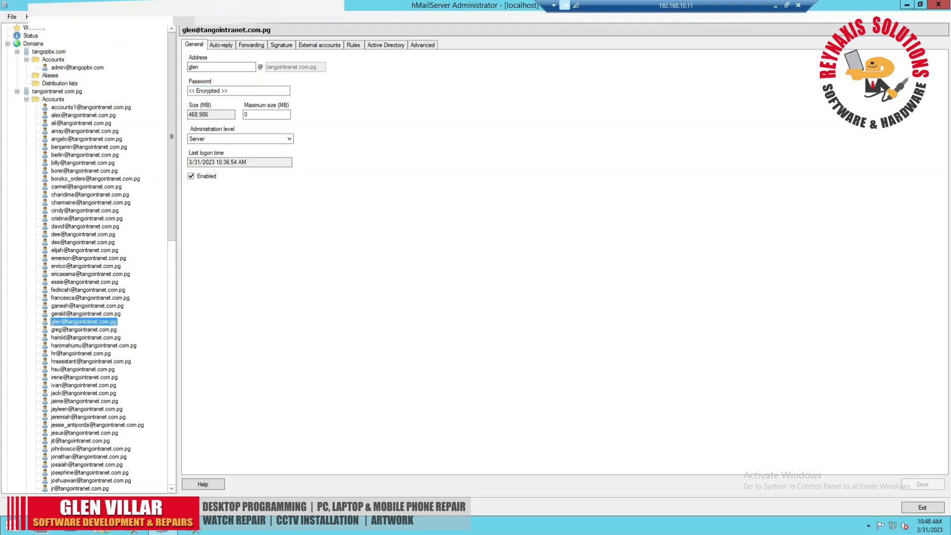
Step: Exit hMailServer, disconnect the remote session, and return to extension 555's Email field
{"action": "left_click", "coordinate": [925, 508]}
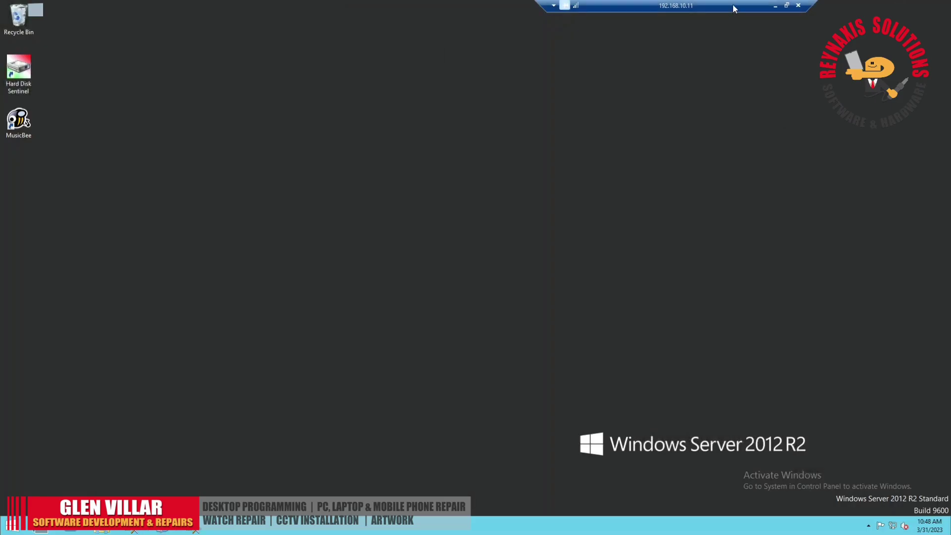
{"action": "left_click", "coordinate": [798, 5]}
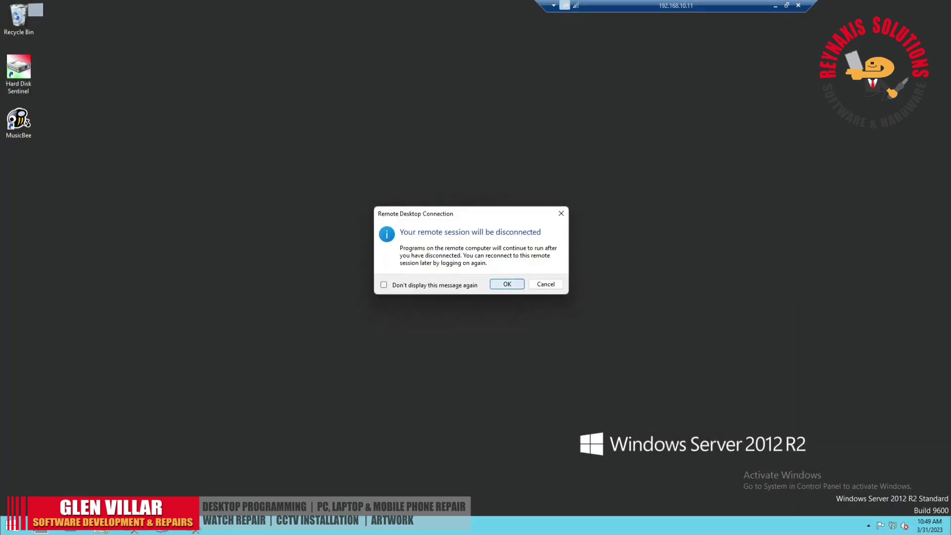
{"action": "left_click", "coordinate": [523, 284]}
{"action": "left_click", "coordinate": [433, 322]}
Step: Replace extension 555's email with the user's own tangointranet.com.pg address and save
{"action": "key", "text": "ctrl+a"}
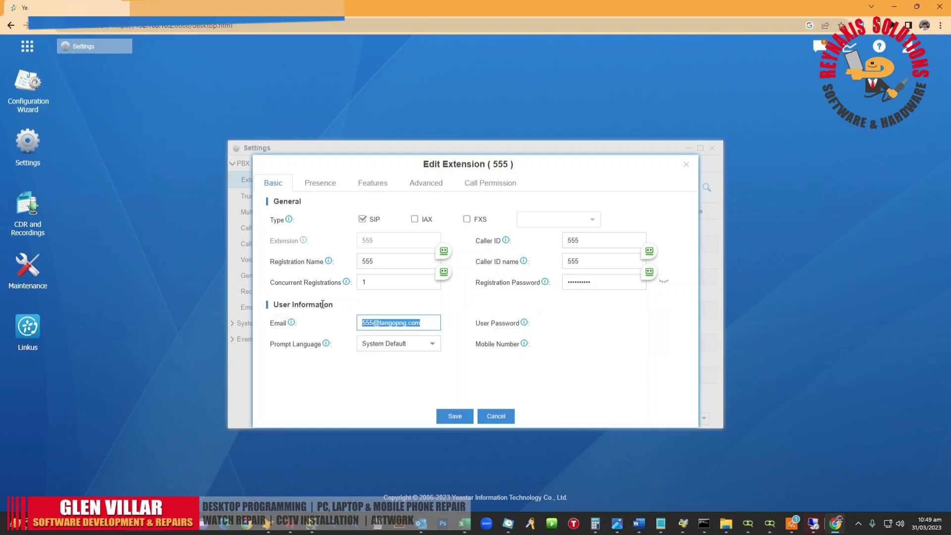
{"action": "left_click", "coordinate": [466, 412]}
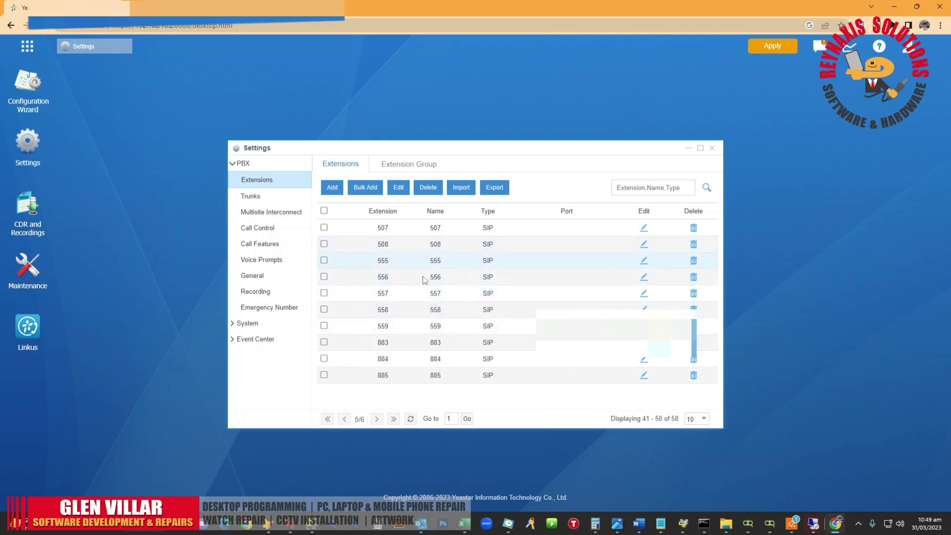
Step: Reopen the extension editor, cancel it, and close the Settings window
{"action": "left_click", "coordinate": [645, 276]}
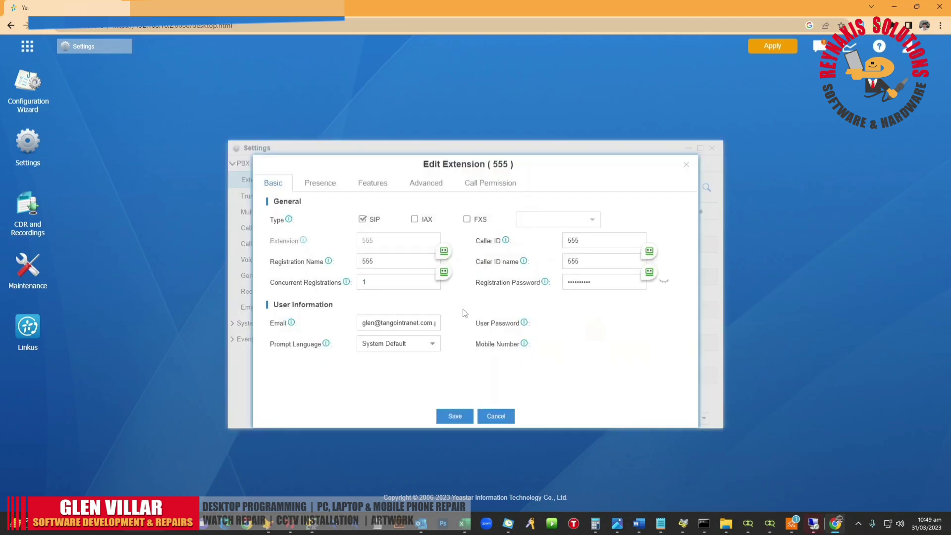
{"action": "left_click", "coordinate": [506, 418]}
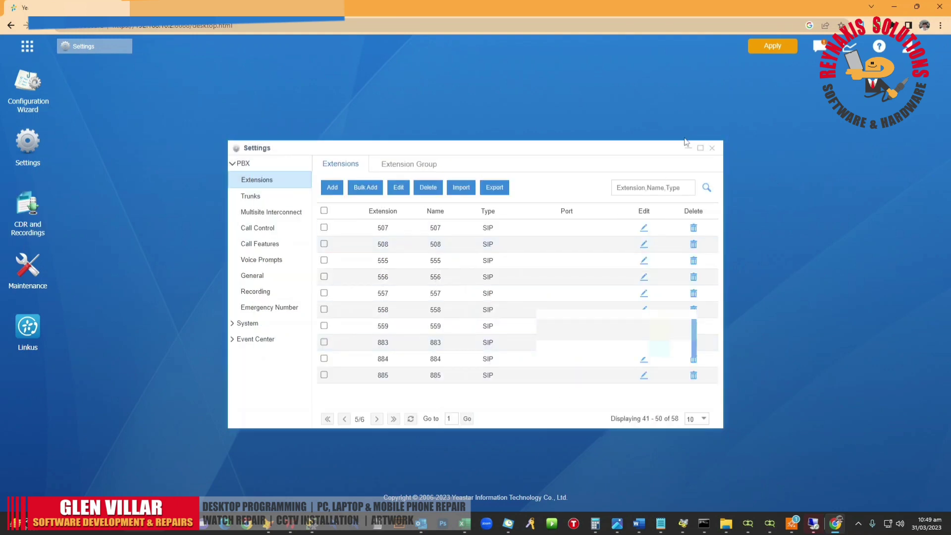
{"action": "left_click", "coordinate": [713, 148]}
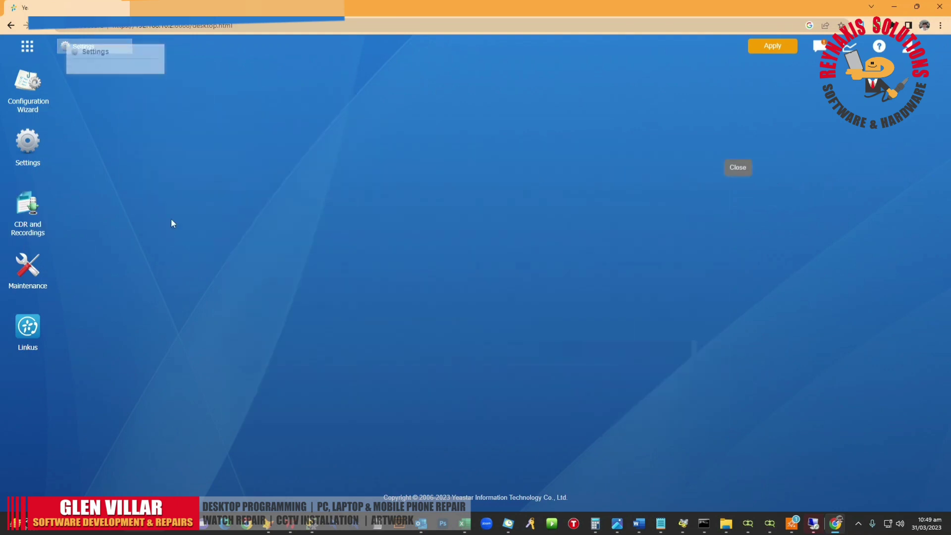
Step: Close Maintenance, then open Settings and go to General > System > Email
{"action": "left_click", "coordinate": [39, 278]}
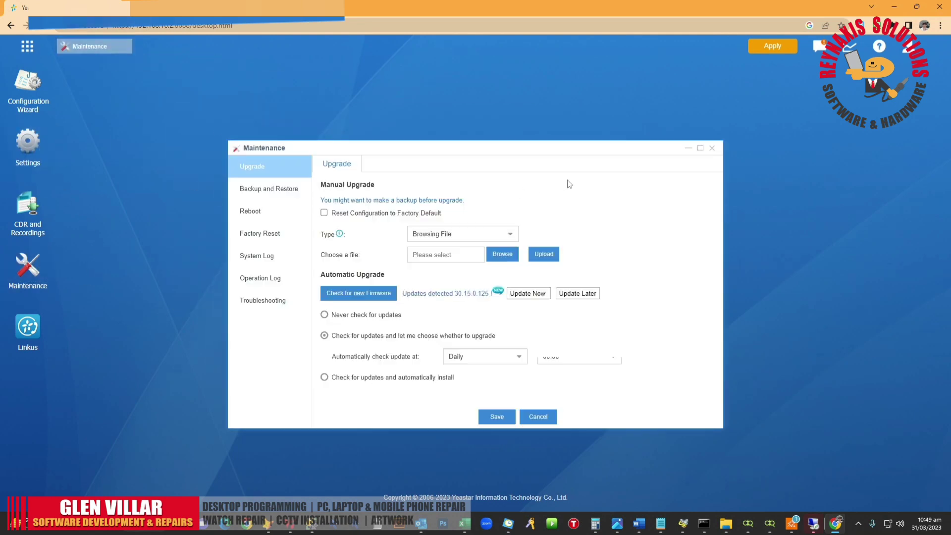
{"action": "left_click", "coordinate": [711, 148]}
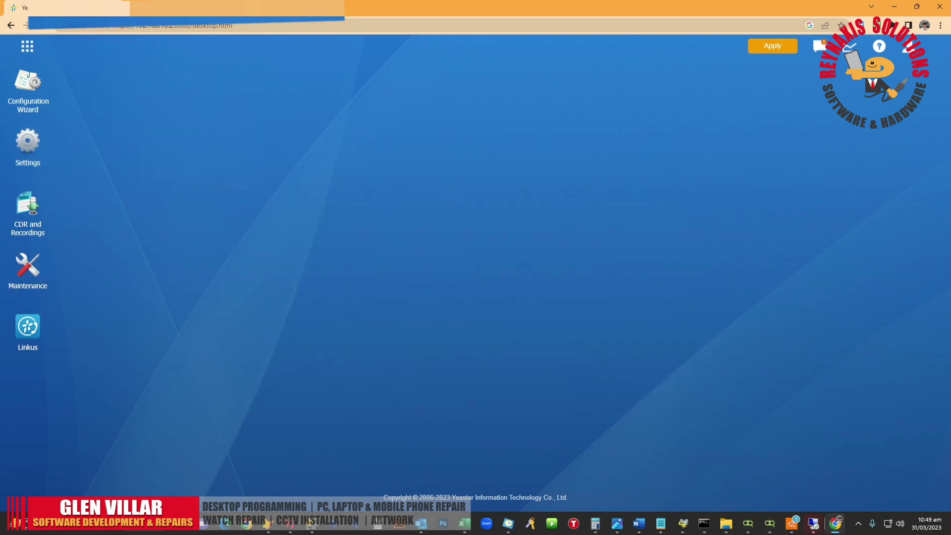
{"action": "left_click", "coordinate": [29, 154]}
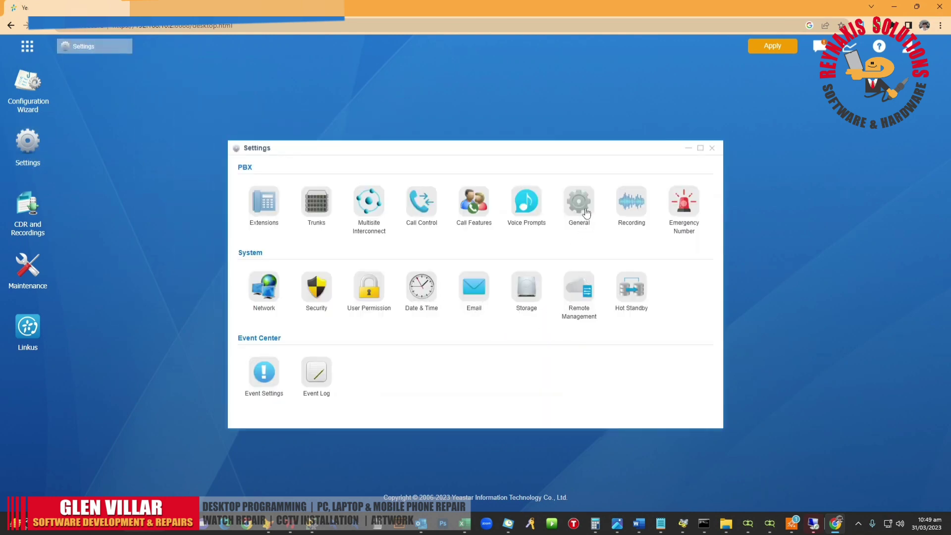
{"action": "left_click", "coordinate": [583, 210]}
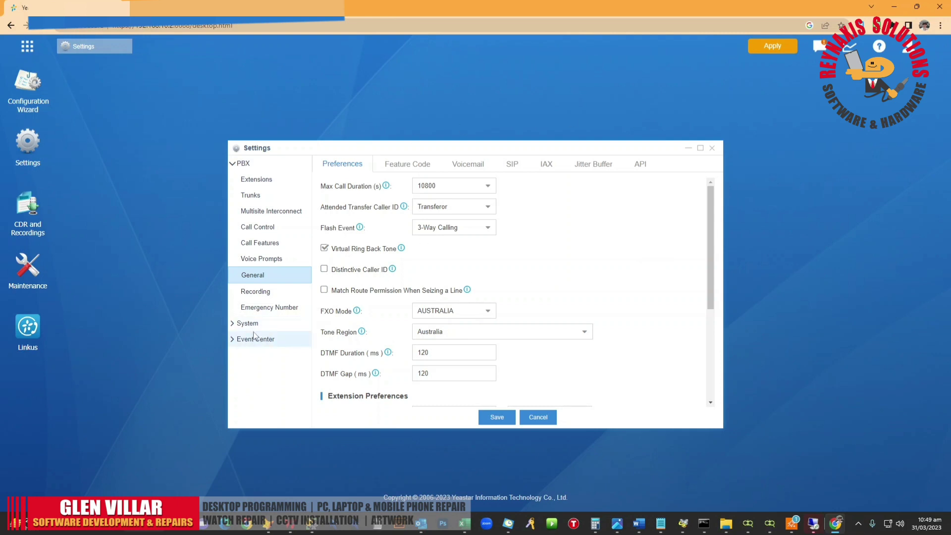
{"action": "left_click", "coordinate": [235, 325]}
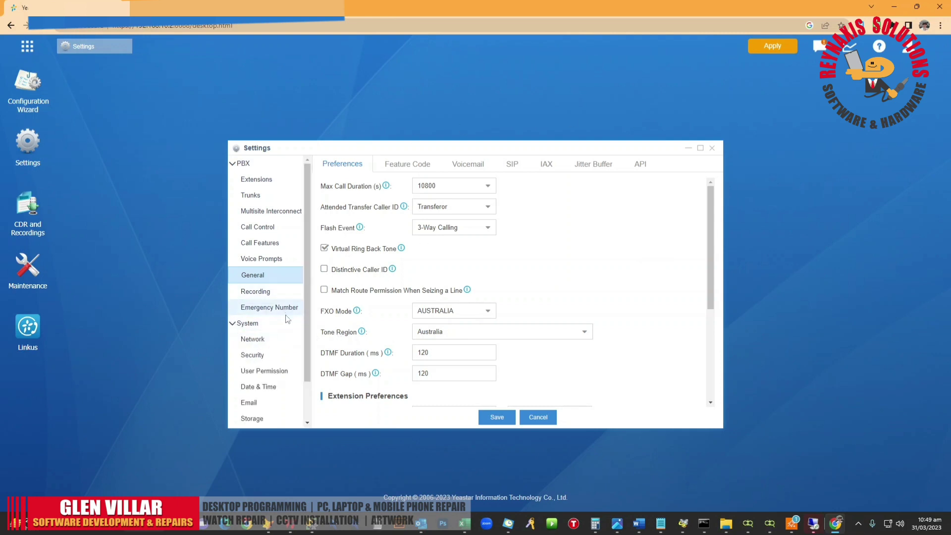
{"action": "scroll", "coordinate": [299, 355], "scroll_direction": "down", "scroll_amount": 1}
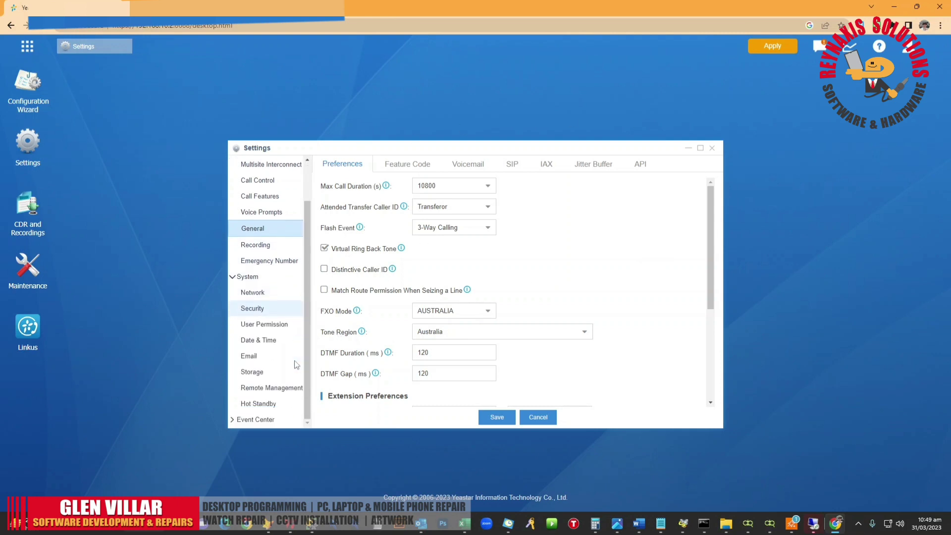
{"action": "left_click", "coordinate": [257, 357]}
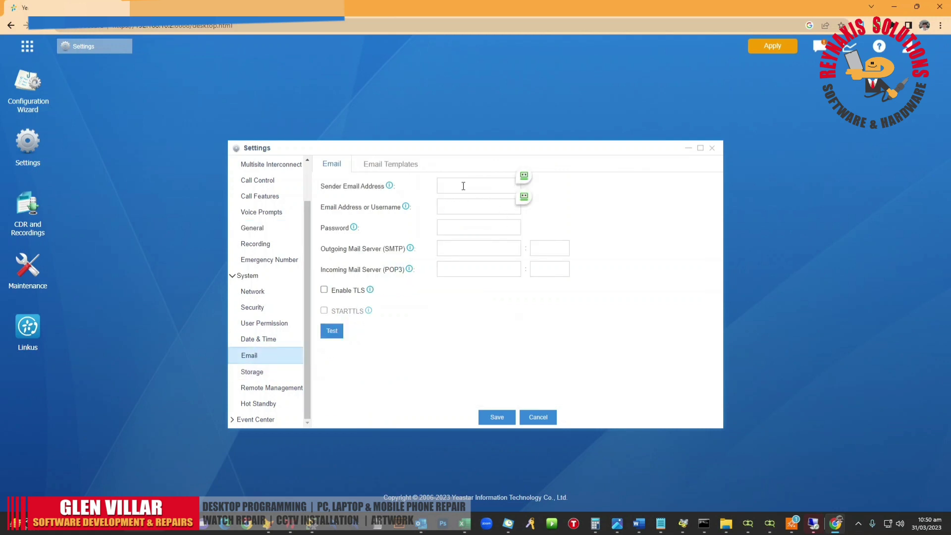
{"action": "left_click", "coordinate": [493, 188]}
{"action": "mouse_move", "coordinate": [389, 188]}
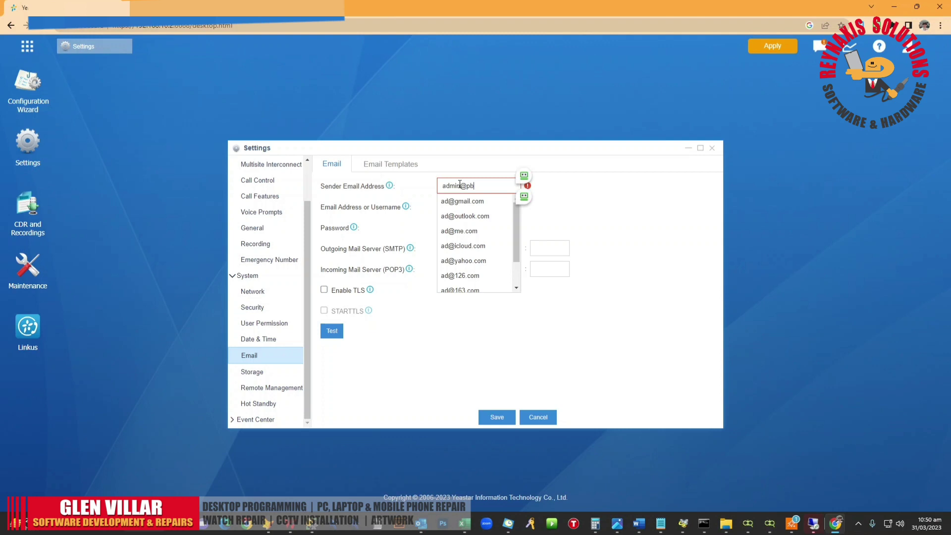
{"action": "key", "text": "Tab"}
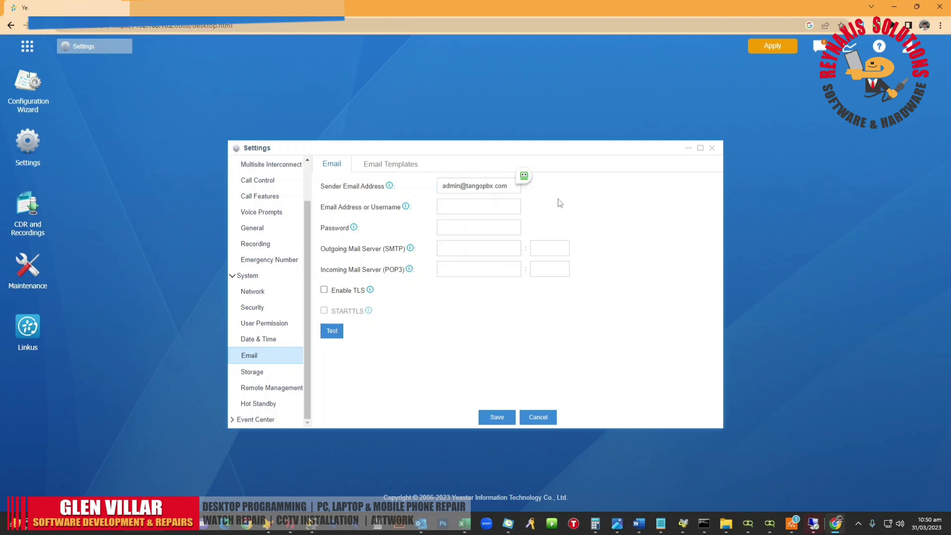
{"action": "left_click", "coordinate": [468, 211]}
{"action": "left_click", "coordinate": [512, 186]}
{"action": "key", "text": "ctrl+a"}
{"action": "key", "text": "ctrl+c"}
{"action": "key", "text": "Tab"}
{"action": "key", "text": "ctrl+v"}
Step: Enter the password, SMTP 192.168.10.11 port 25, POP3 192.168.10.11 port 110, then save and apply
{"action": "left_click", "coordinate": [480, 228]}
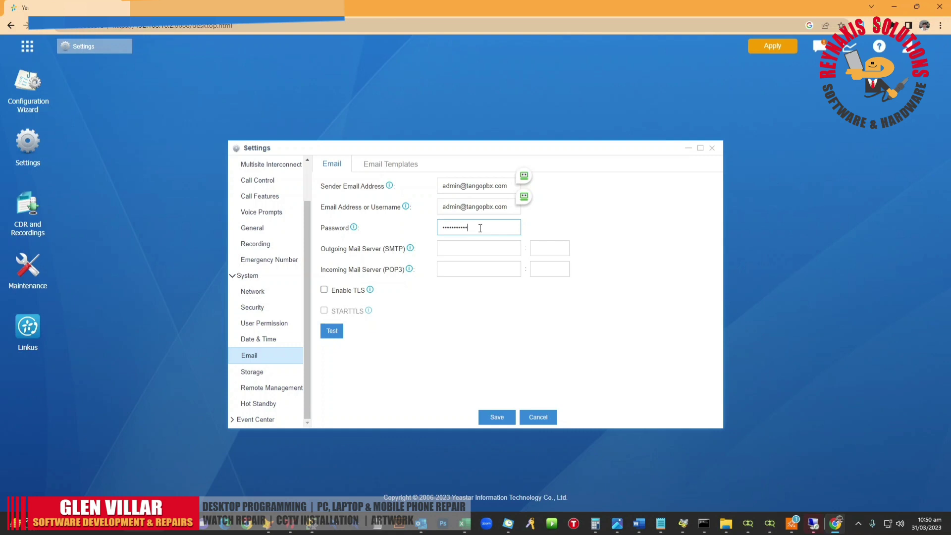
{"action": "left_click", "coordinate": [476, 251]}
{"action": "key", "text": "Tab"}
{"action": "key", "text": "Tab"}
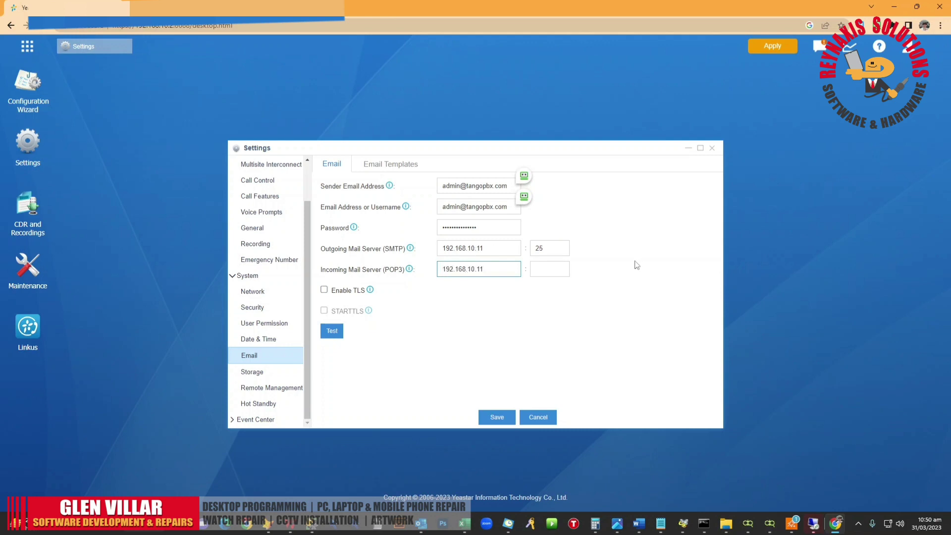
{"action": "key", "text": "Tab"}
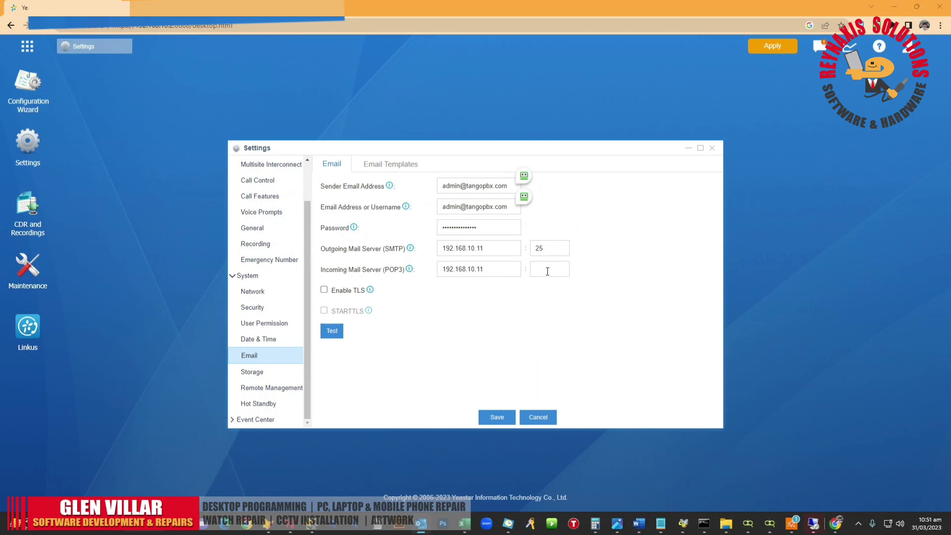
{"action": "left_click", "coordinate": [548, 272]}
{"action": "left_click", "coordinate": [494, 417]}
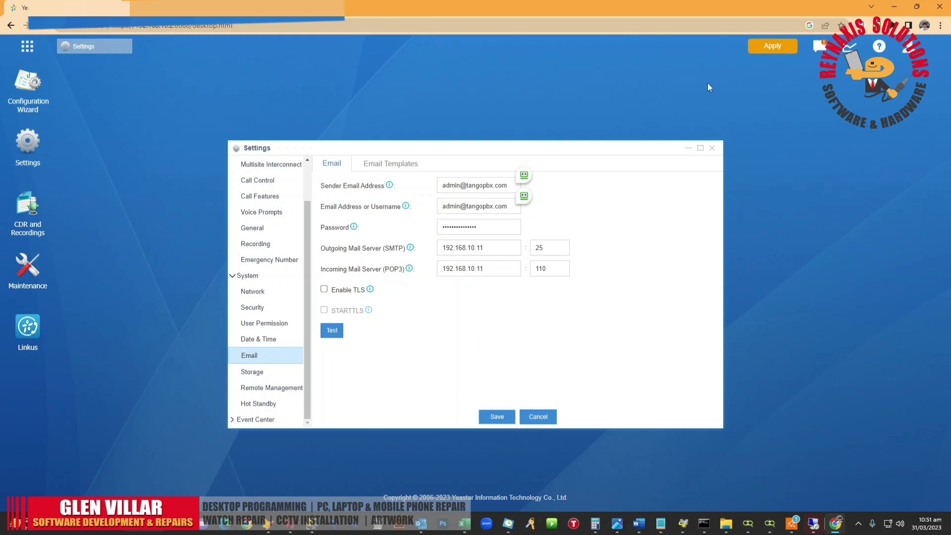
{"action": "left_click", "coordinate": [777, 46]}
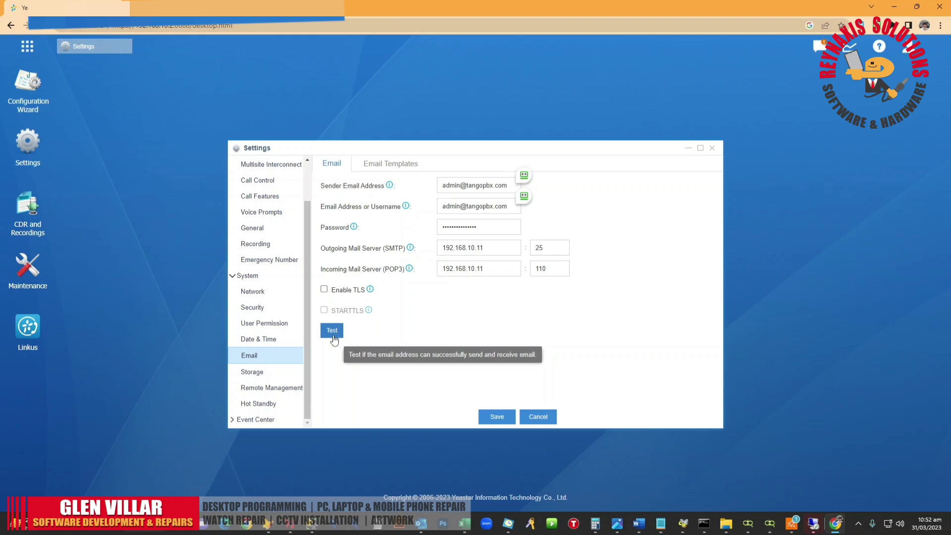
Step: Run the email server test, acknowledge the success message, save again, and expand Event Center
{"action": "left_click", "coordinate": [333, 336]}
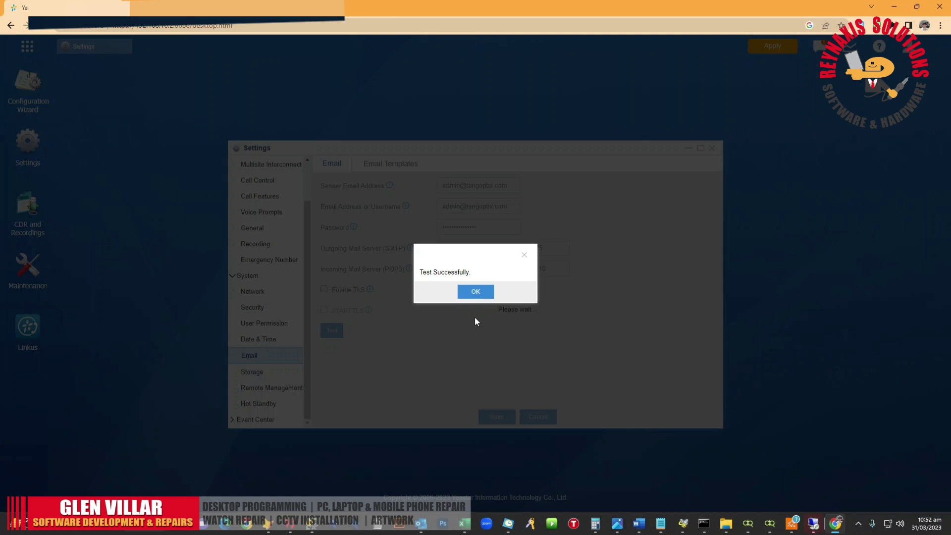
{"action": "left_click", "coordinate": [477, 293]}
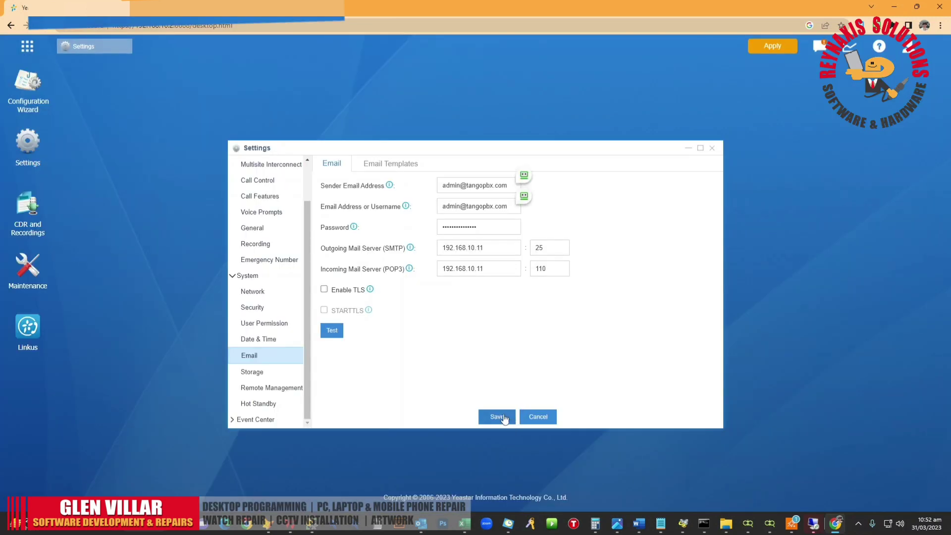
{"action": "left_click", "coordinate": [497, 418]}
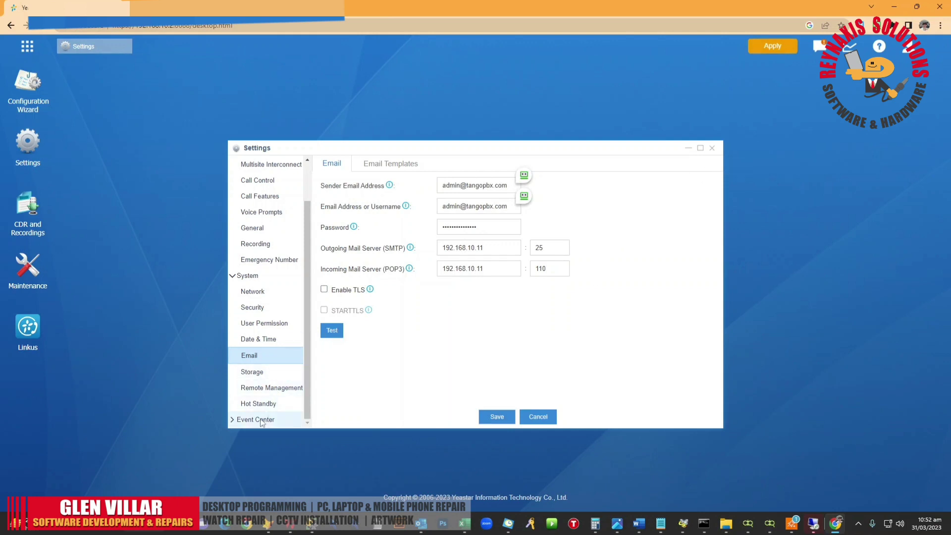
{"action": "left_click", "coordinate": [240, 421]}
Step: Open Event Settings, dismiss the password-save prompt, and maximize the Settings window
{"action": "left_click", "coordinate": [296, 408]}
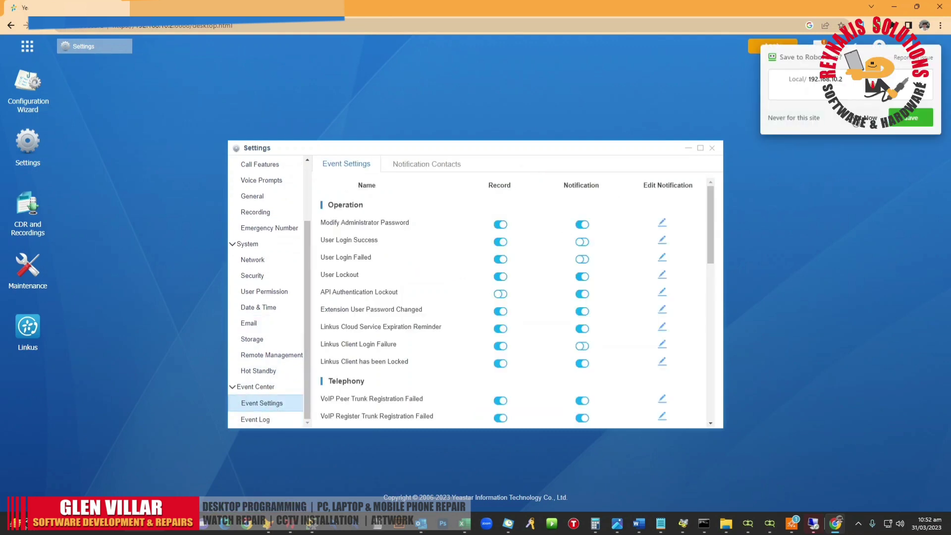
{"action": "mouse_move", "coordinate": [841, 96]}
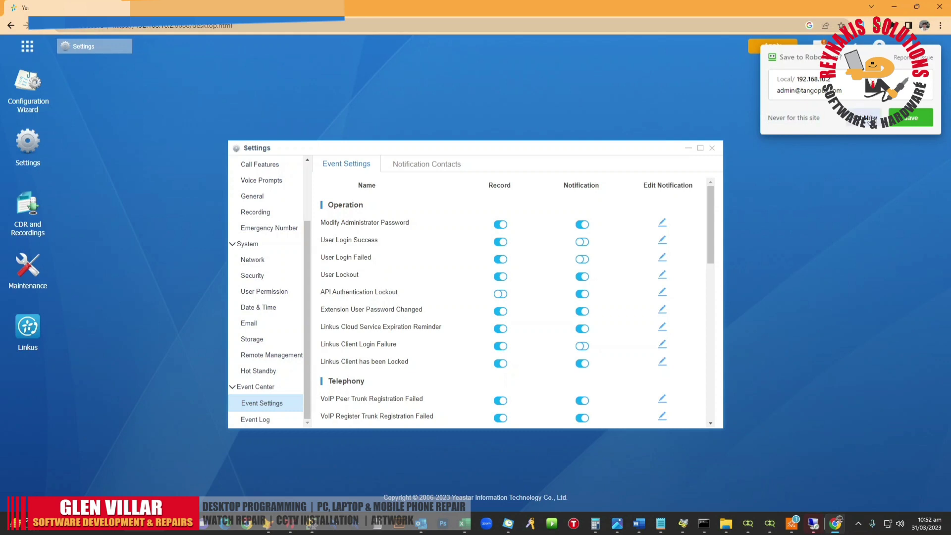
{"action": "left_click", "coordinate": [867, 118]}
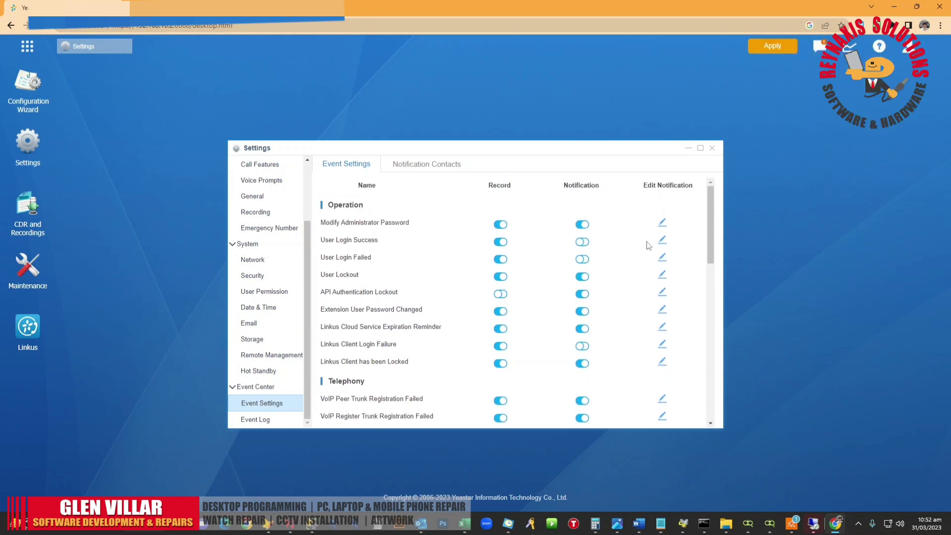
{"action": "left_click", "coordinate": [699, 150]}
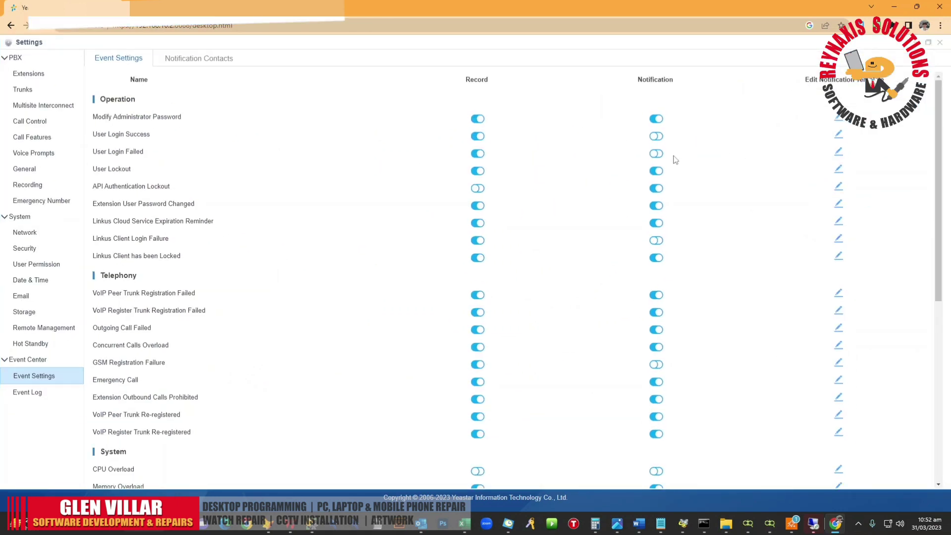
Step: Enable notifications for User Login Success, User Login Failed and CPU Overload
{"action": "left_click", "coordinate": [657, 137]}
{"action": "left_click", "coordinate": [657, 154]}
{"action": "scroll", "coordinate": [681, 267], "scroll_direction": "down", "scroll_amount": 4}
{"action": "scroll", "coordinate": [682, 276], "scroll_direction": "up", "scroll_amount": 3}
{"action": "scroll", "coordinate": [676, 267], "scroll_direction": "down", "scroll_amount": 3}
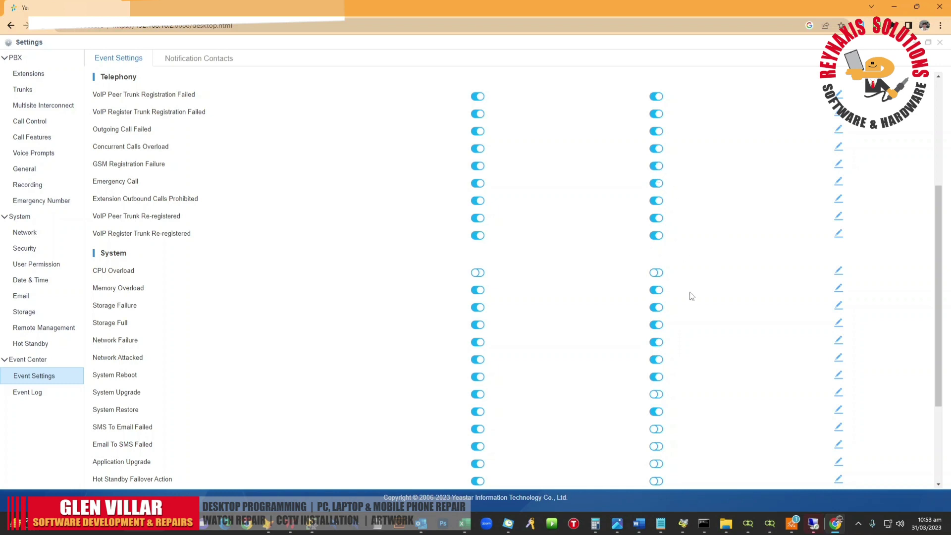
{"action": "scroll", "coordinate": [689, 297], "scroll_direction": "down", "scroll_amount": 3}
{"action": "scroll", "coordinate": [697, 319], "scroll_direction": "up", "scroll_amount": 3}
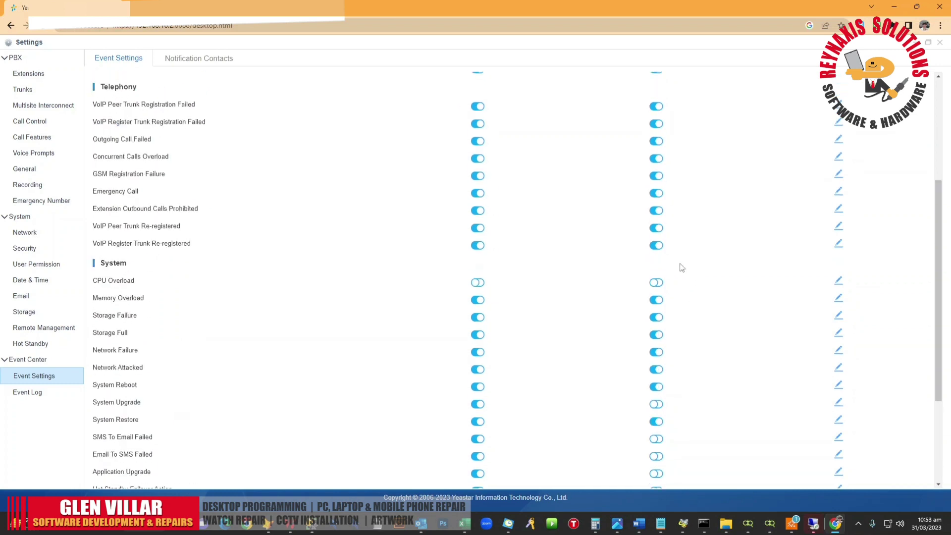
{"action": "left_click", "coordinate": [659, 283]}
Step: Enable notifications for System Upgrade through Application New Version Detection, then restore the window size
{"action": "scroll", "coordinate": [676, 302], "scroll_direction": "down", "scroll_amount": 3}
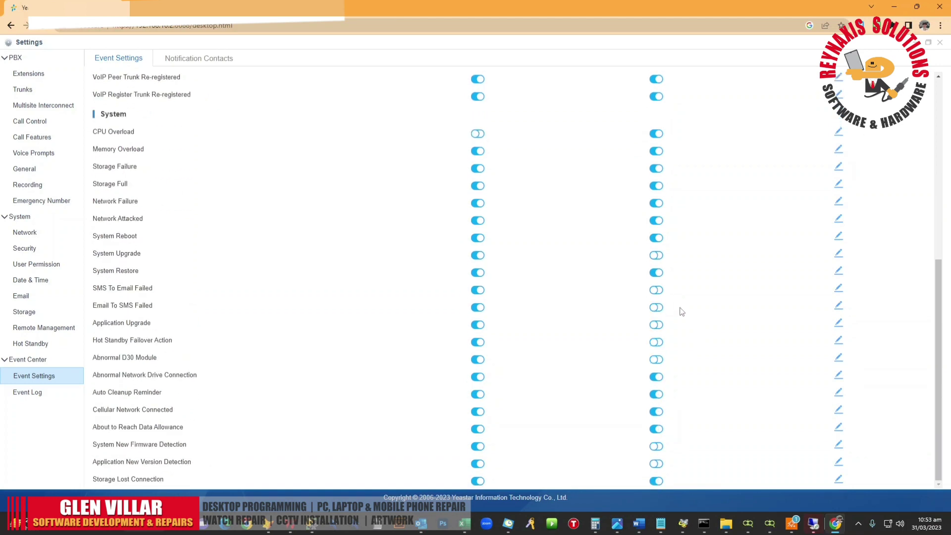
{"action": "left_click", "coordinate": [657, 256]}
{"action": "left_click", "coordinate": [657, 291]}
{"action": "left_click", "coordinate": [657, 308]}
{"action": "left_click", "coordinate": [656, 325]}
{"action": "left_click", "coordinate": [656, 342]}
{"action": "left_click", "coordinate": [656, 360]}
{"action": "left_click", "coordinate": [656, 446]}
{"action": "left_click", "coordinate": [656, 464]}
{"action": "scroll", "coordinate": [717, 397], "scroll_direction": "up", "scroll_amount": 6}
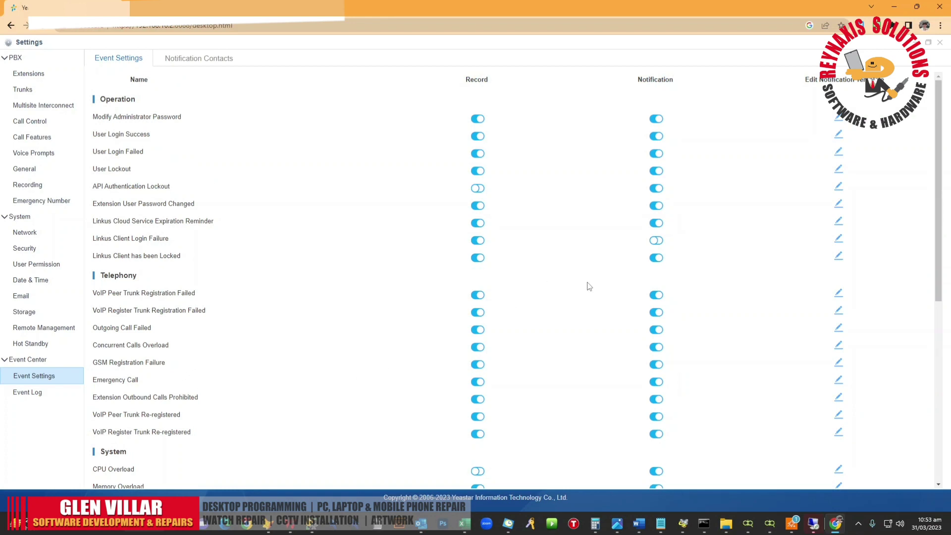
{"action": "scroll", "coordinate": [615, 279], "scroll_direction": "down", "scroll_amount": 5}
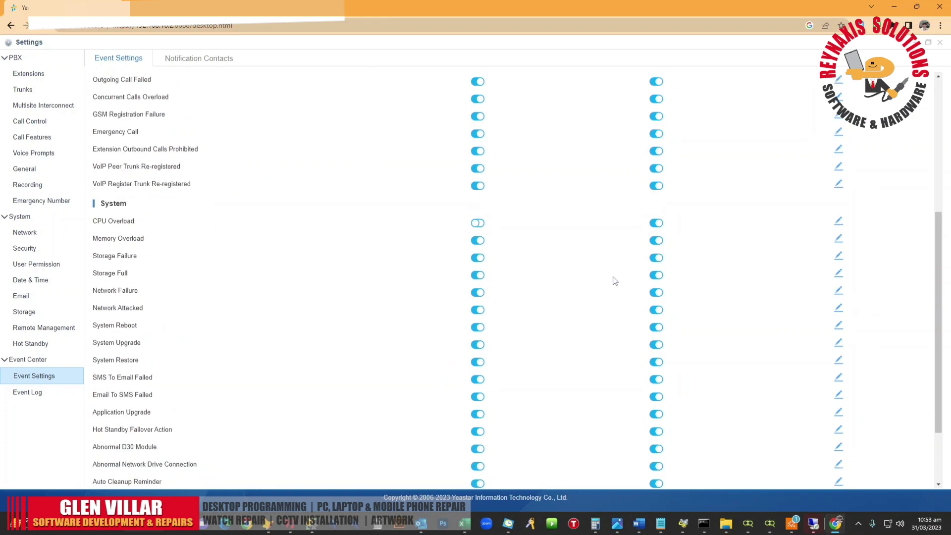
{"action": "scroll", "coordinate": [612, 291], "scroll_direction": "up", "scroll_amount": 5}
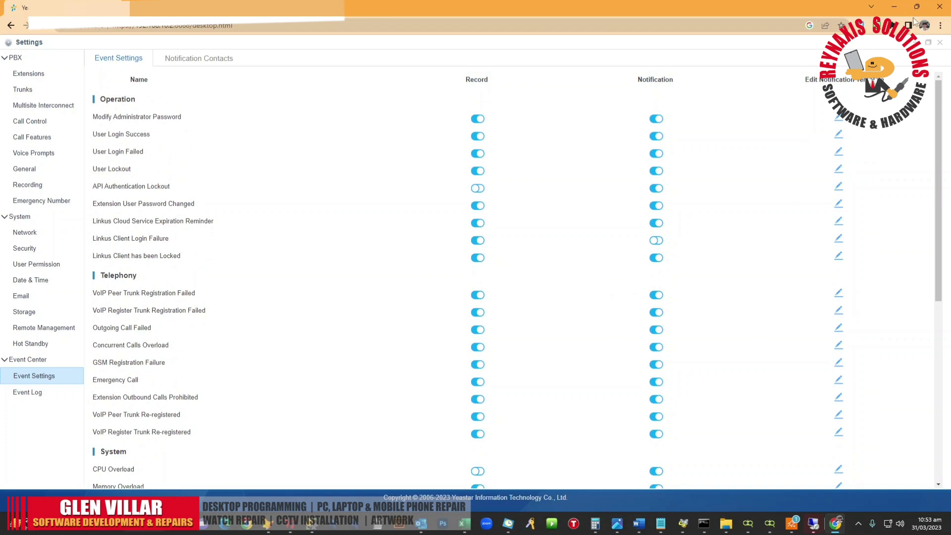
{"action": "scroll", "coordinate": [533, 364], "scroll_direction": "down", "scroll_amount": 6}
{"action": "scroll", "coordinate": [539, 373], "scroll_direction": "up", "scroll_amount": 6}
{"action": "left_click", "coordinate": [927, 43]}
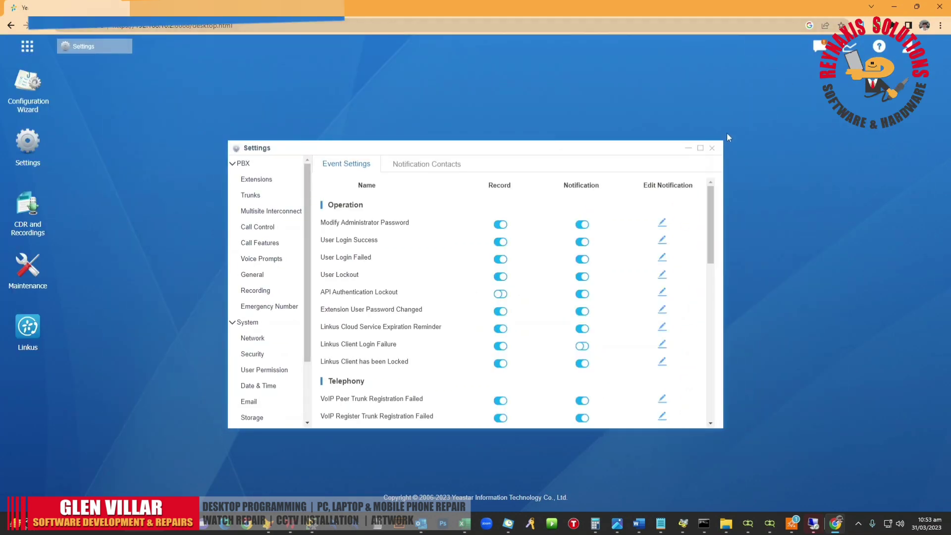
Step: Reopen Settings and navigate to Event Center > Event Settings
{"action": "left_click", "coordinate": [712, 148]}
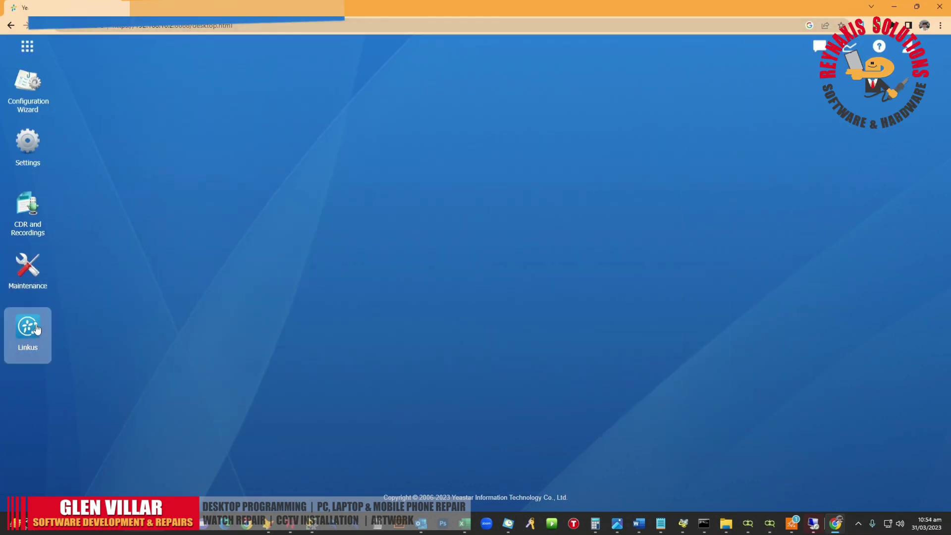
{"action": "left_click", "coordinate": [29, 147]}
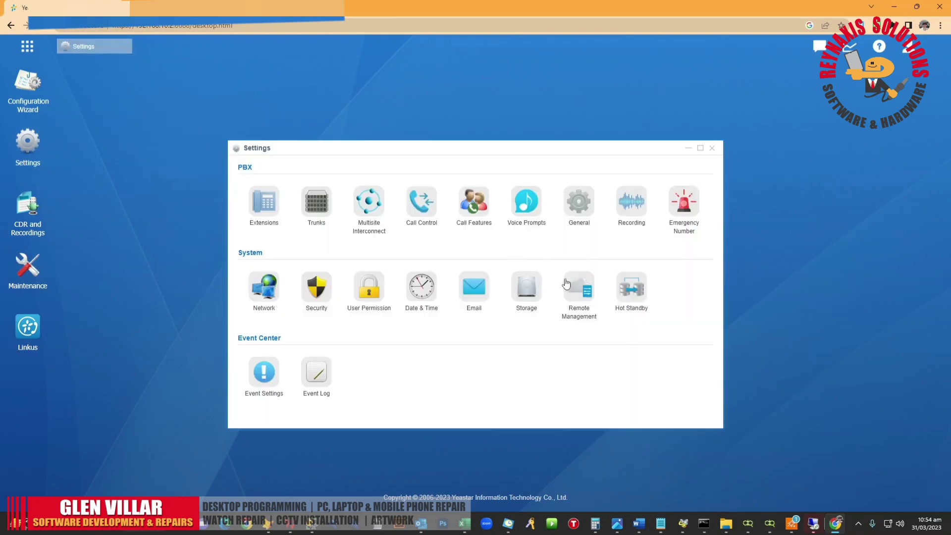
{"action": "left_click", "coordinate": [474, 293]}
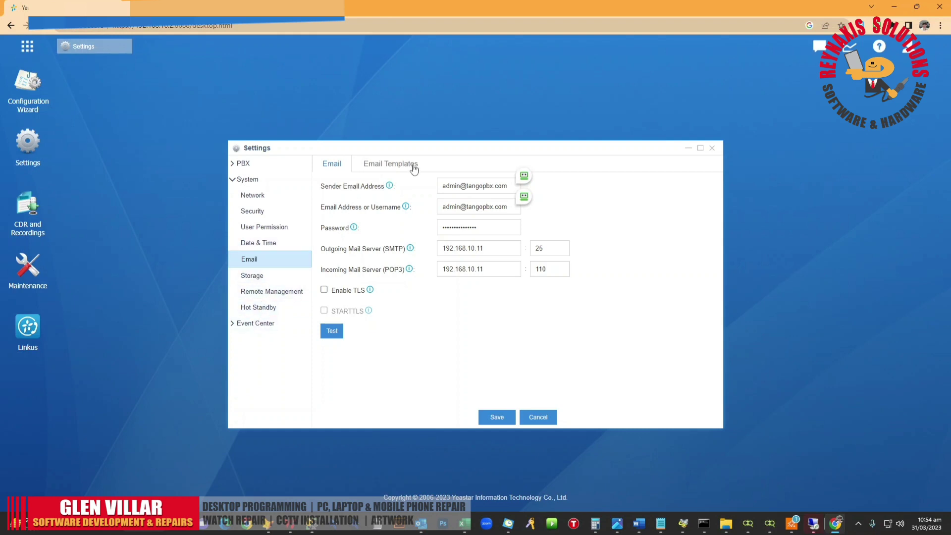
{"action": "left_click", "coordinate": [234, 323]}
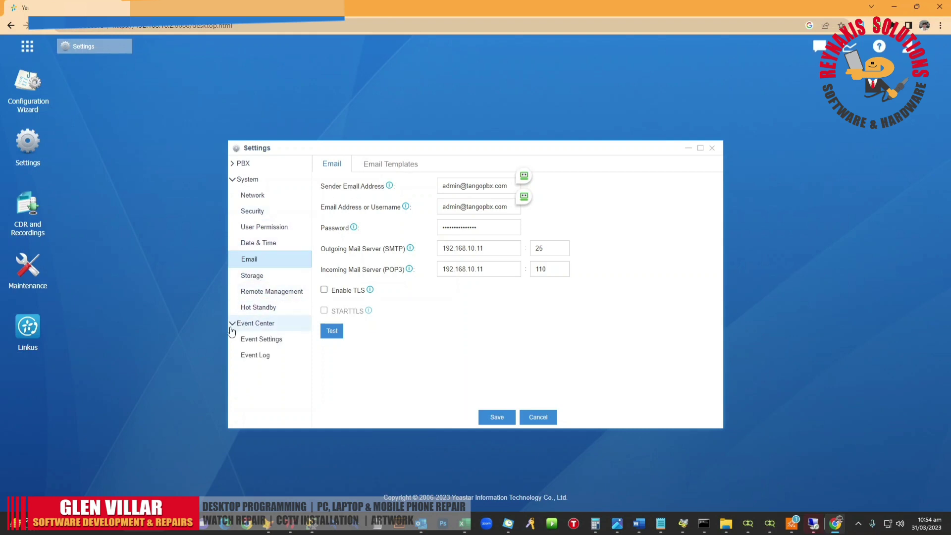
{"action": "left_click", "coordinate": [244, 341]}
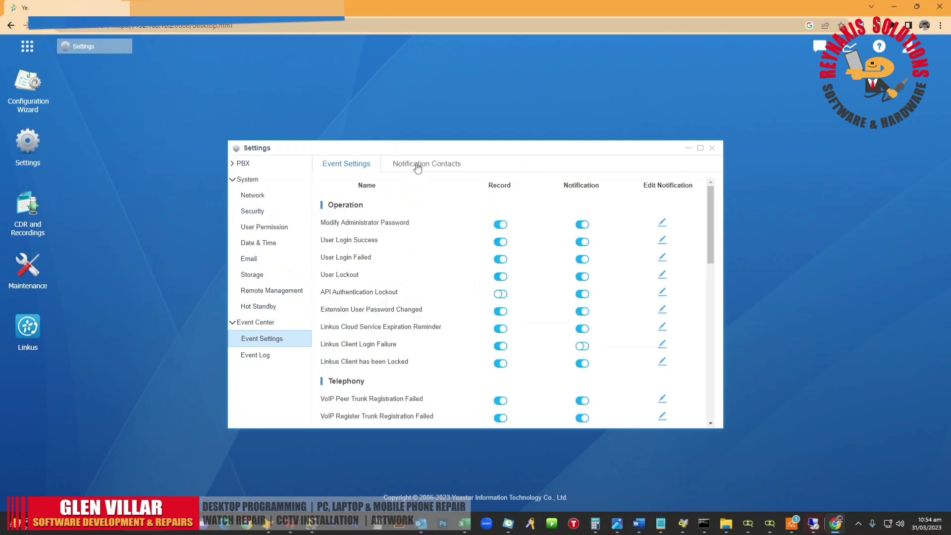
Step: Add extension 555 as a Notification Contact with Email notification and save it
{"action": "left_click", "coordinate": [417, 167]}
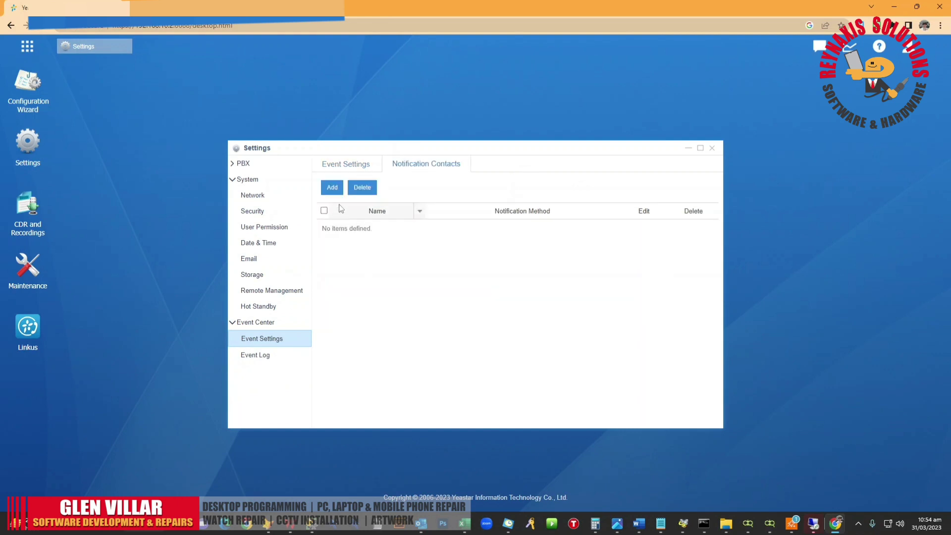
{"action": "left_click", "coordinate": [333, 188]}
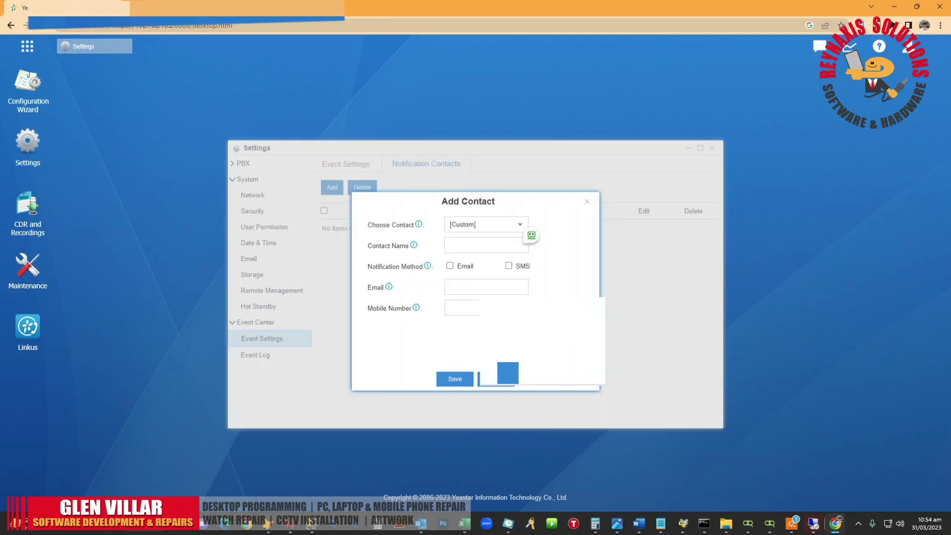
{"action": "left_click", "coordinate": [517, 226]}
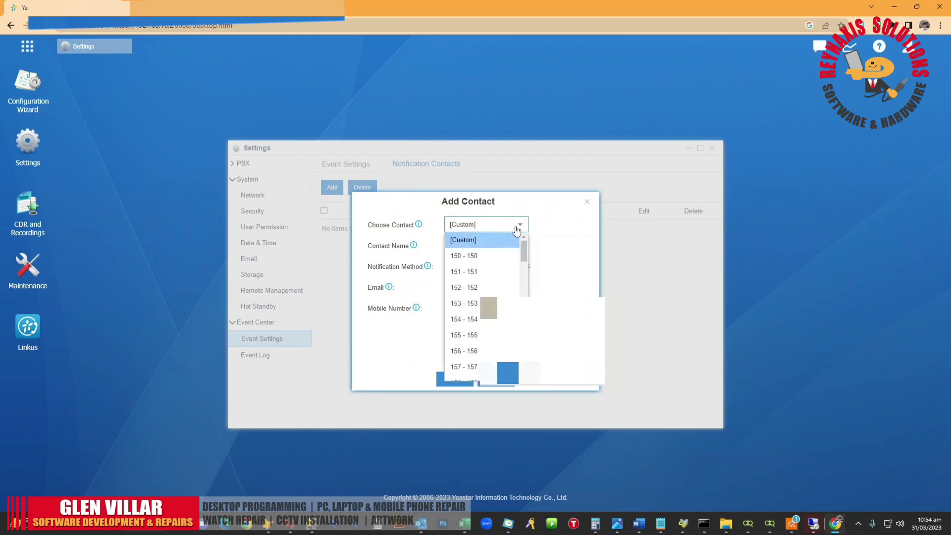
{"action": "left_click_drag", "start_coordinate": [522, 263], "coordinate": [524, 325]}
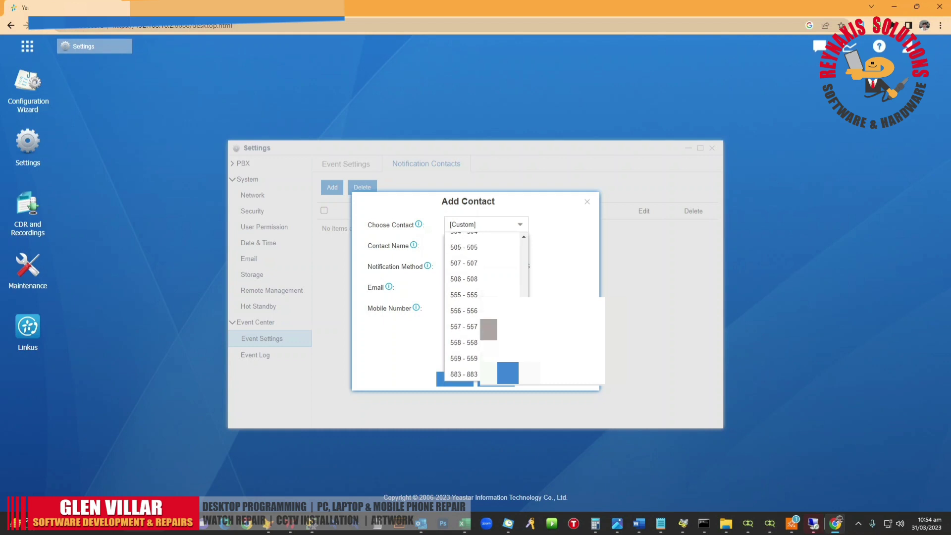
{"action": "left_click", "coordinate": [464, 294]}
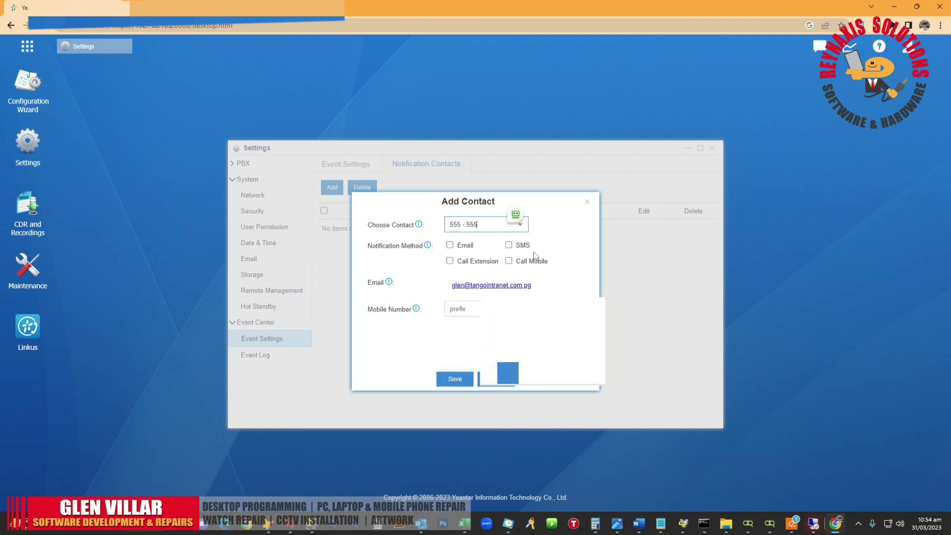
{"action": "left_click", "coordinate": [451, 246]}
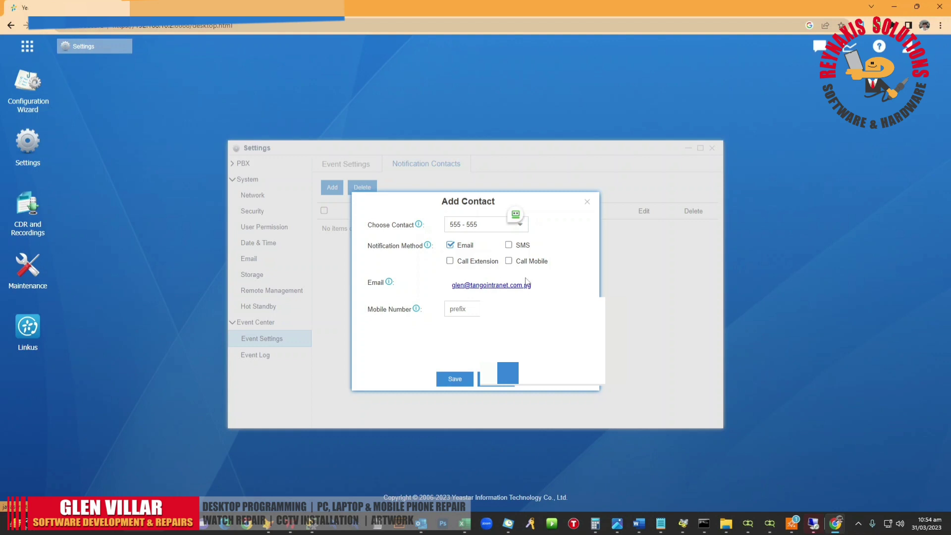
{"action": "left_click", "coordinate": [455, 379]}
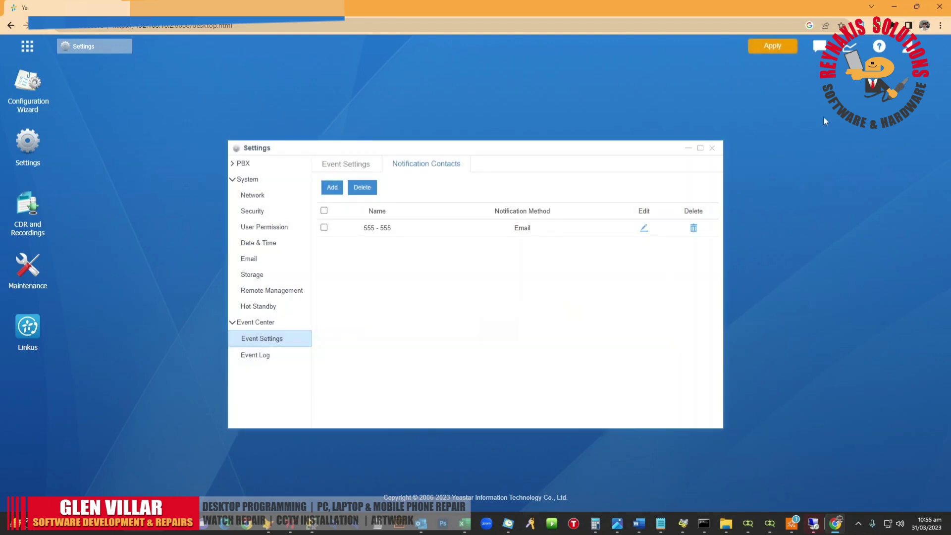
Step: Apply the configuration changes and log the admin out of the PBX
{"action": "left_click", "coordinate": [772, 45]}
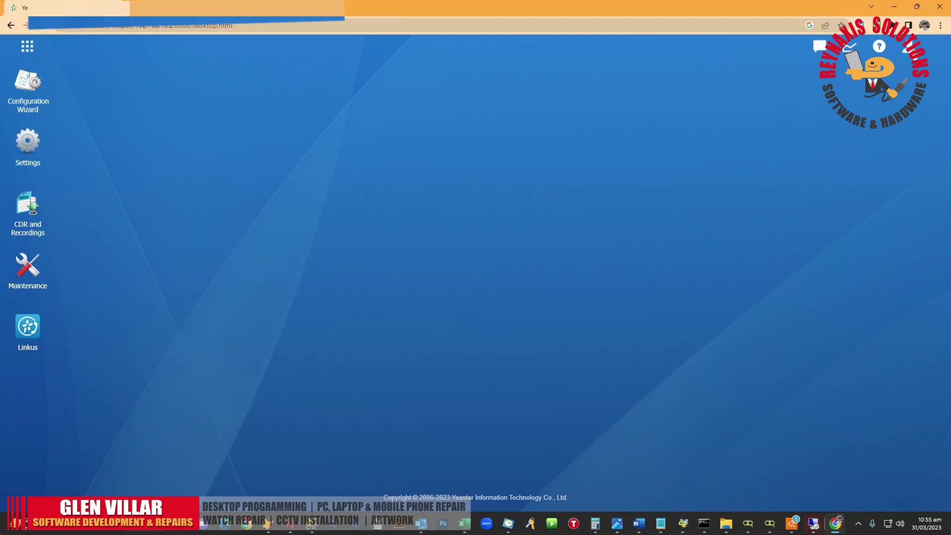
{"action": "left_click", "coordinate": [907, 46]}
{"action": "left_click", "coordinate": [885, 143]}
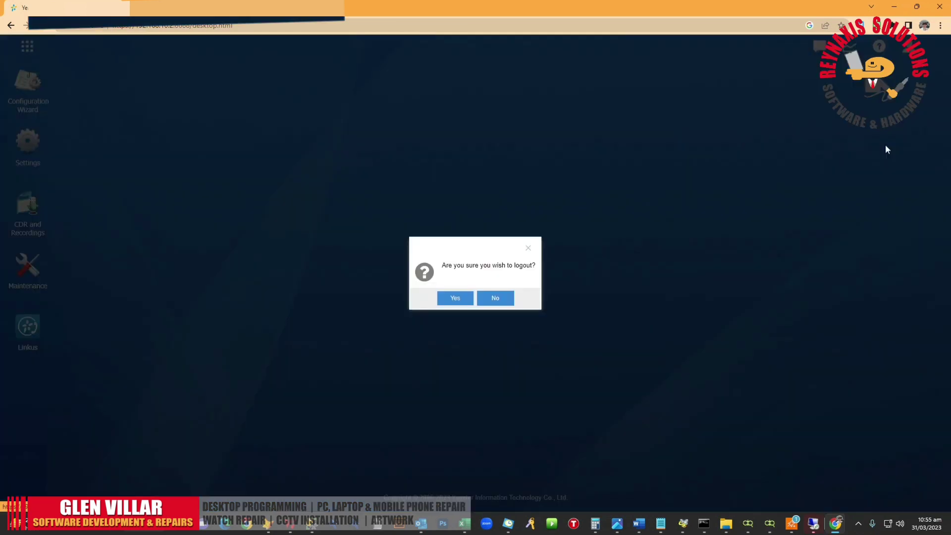
{"action": "left_click", "coordinate": [448, 298]}
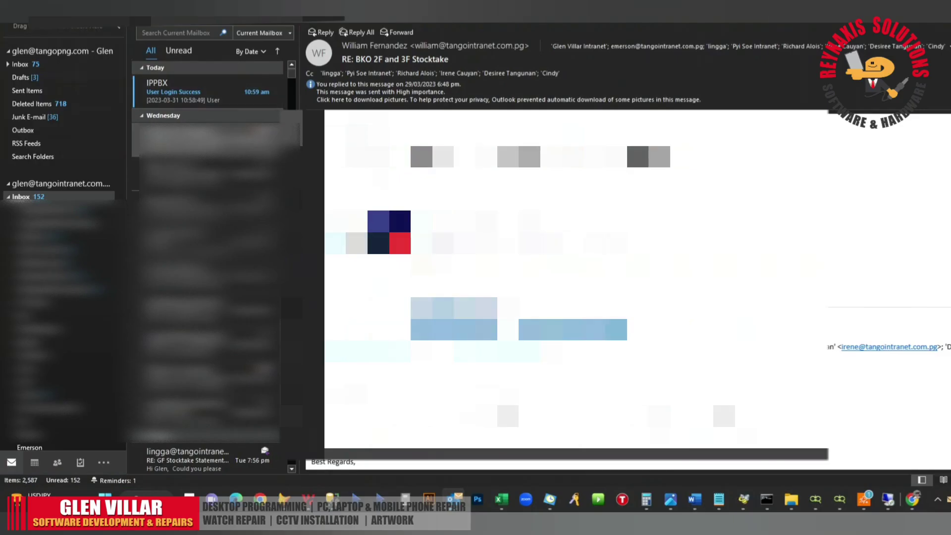
Step: Read the IPPBX 'User Login Success' alert in Outlook, then delete it
{"action": "left_click", "coordinate": [192, 94]}
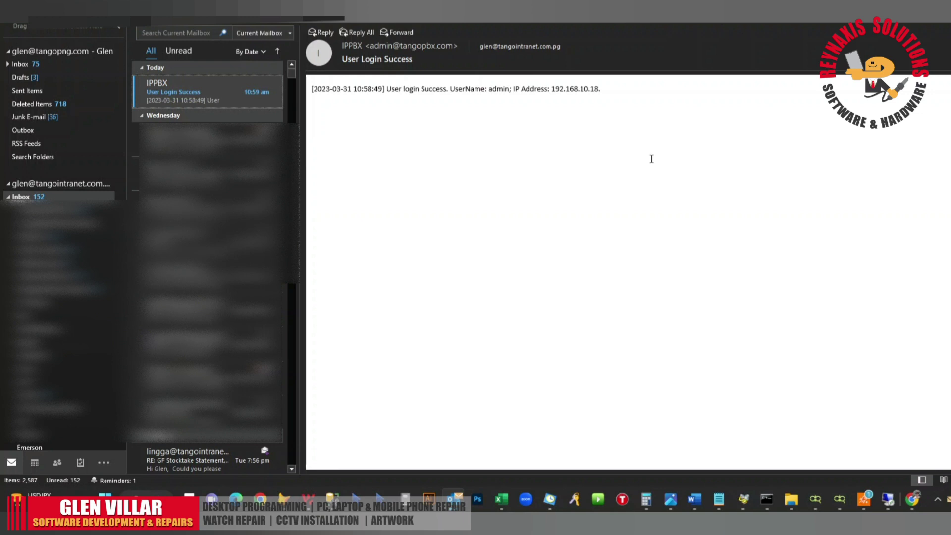
{"action": "key", "text": "Delete"}
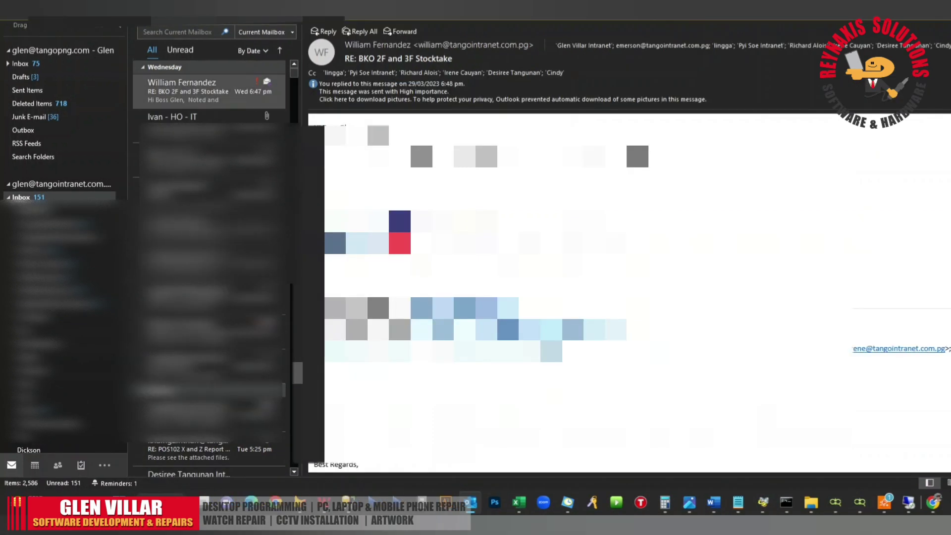